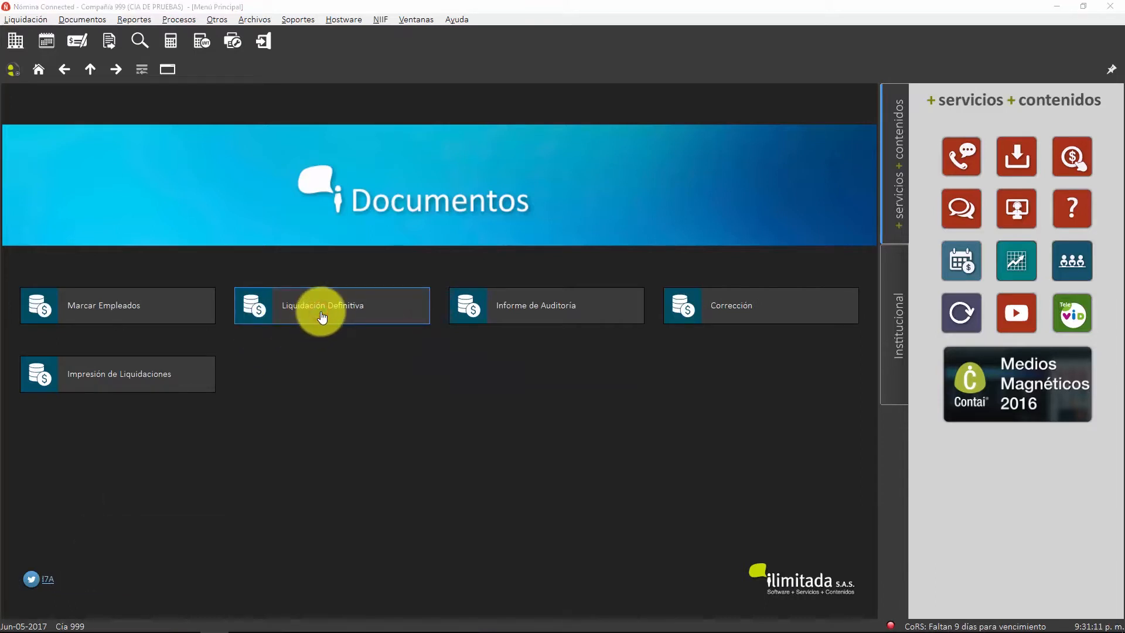
- Start a definitive settlement (Liquidación Definitiva) and accept the reminder about verifying the contract data
left_click(321, 317)
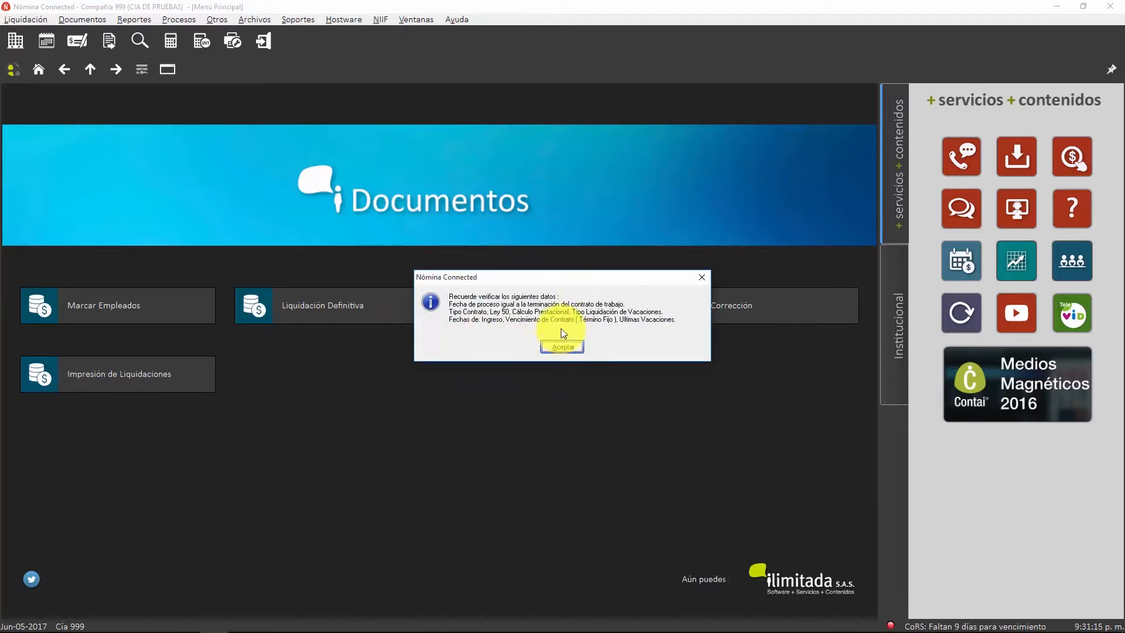
left_click(560, 346)
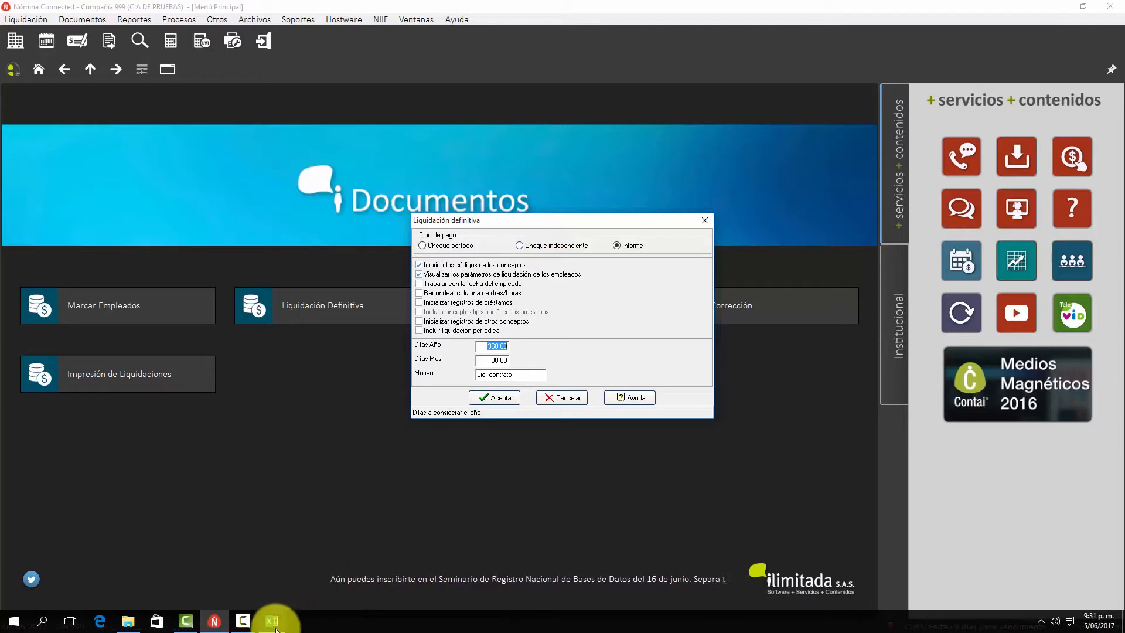
- Switch to the Excel workbook and enter "<<< PRIMAS - INT CESANT - VACACIONES" in cell C2 beside NOVEDADES
left_click(272, 624)
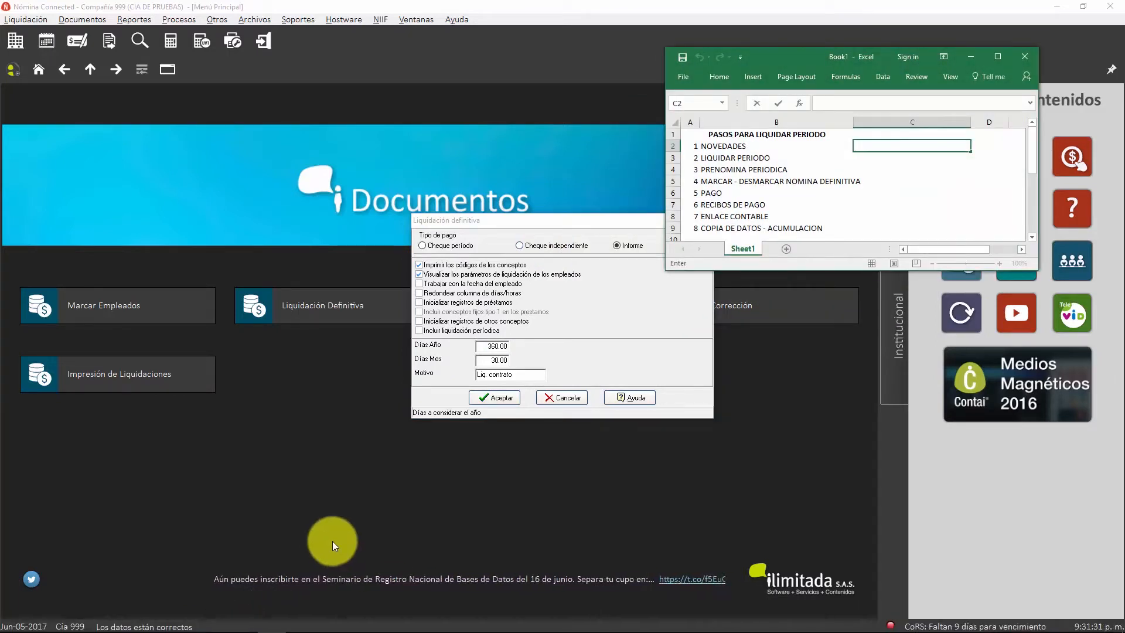
type("<<< PE")
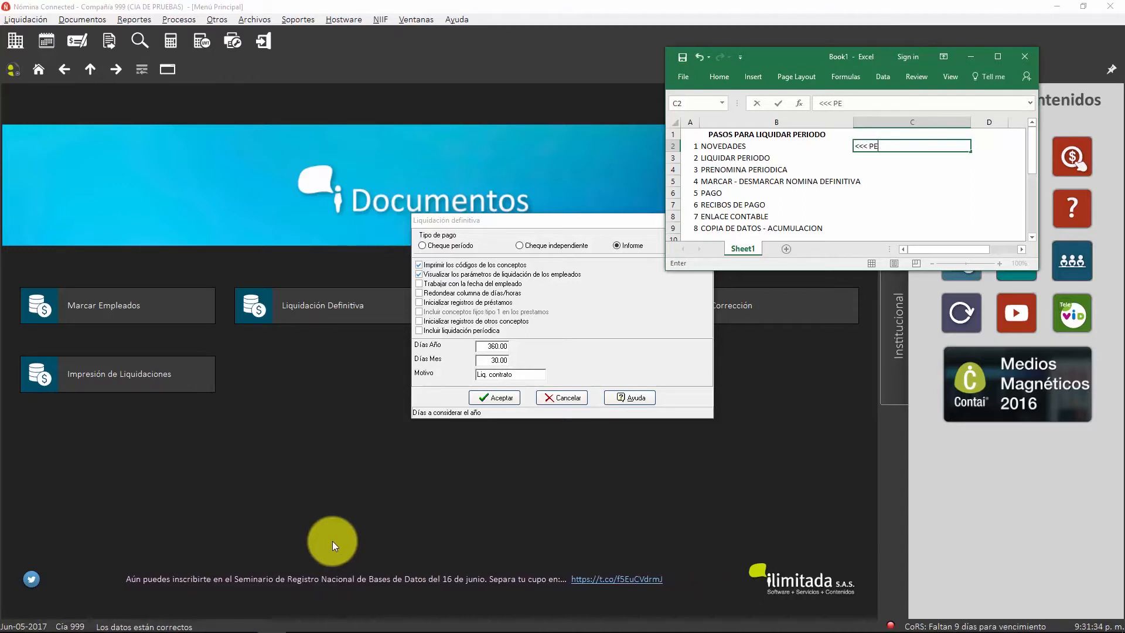
key("BackSpace")
type("RIMAS")
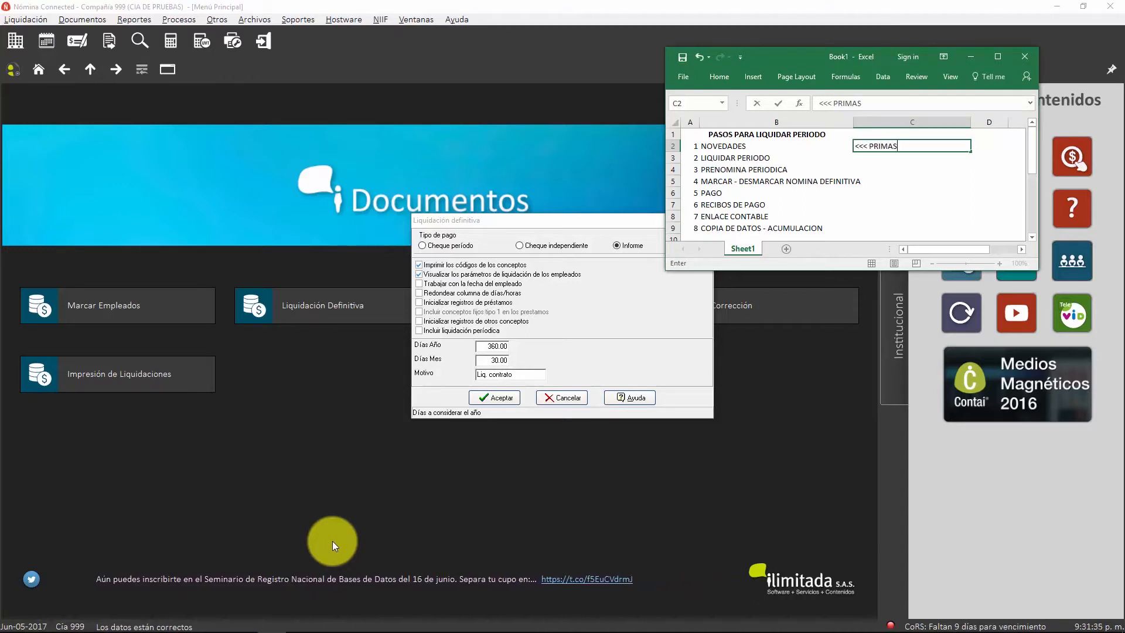
type(" - CESAN")
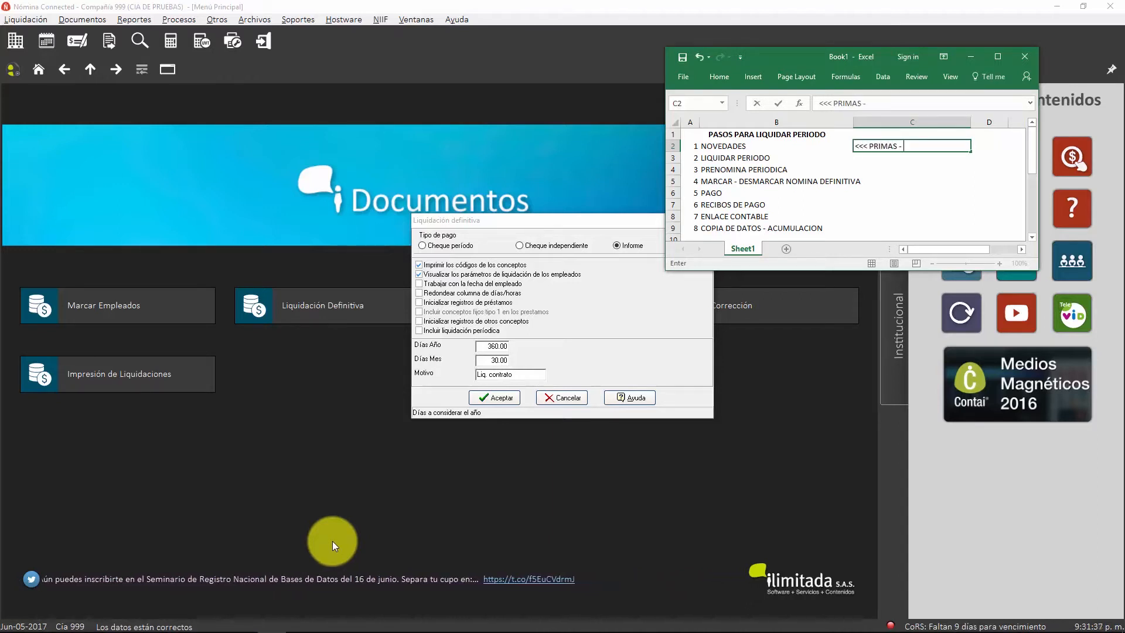
key("BackSpace")
key("BackSpace")
key("BackSpace")
key("BackSpace")
key("BackSpace")
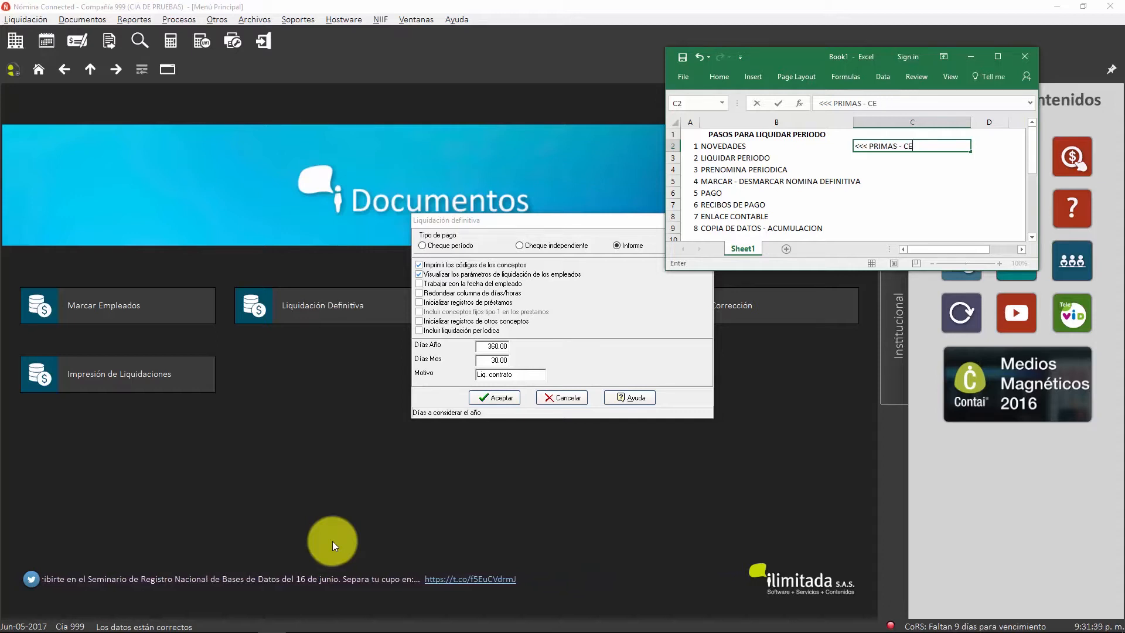
type("INTE")
key("BackSpace")
type("CESA")
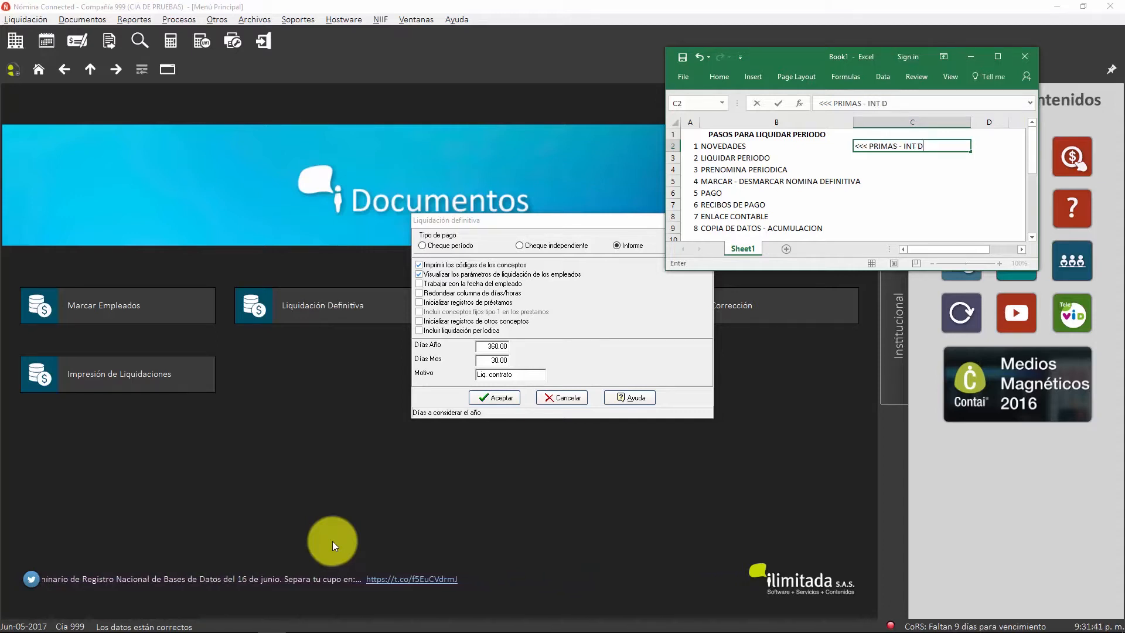
type("NT - ")
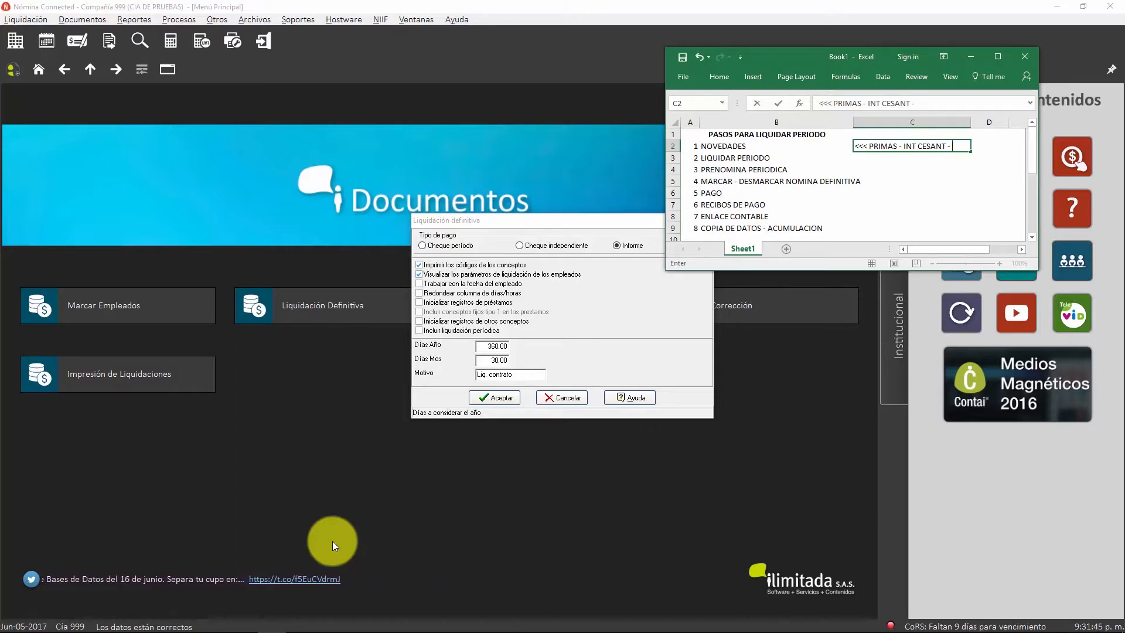
type("VACACIONES")
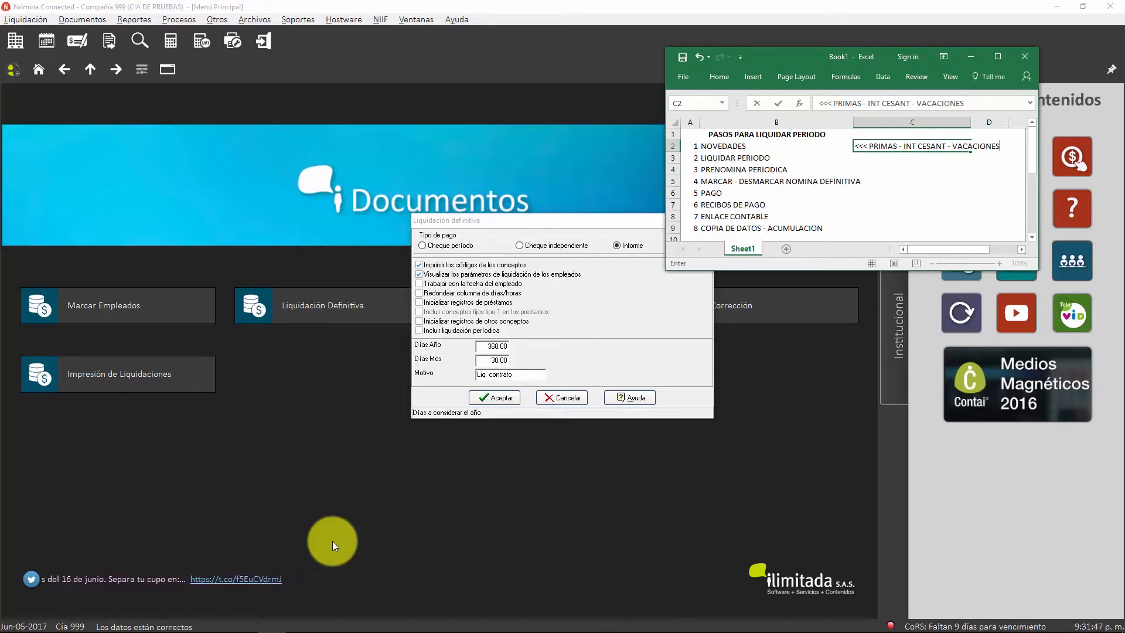
key("Return")
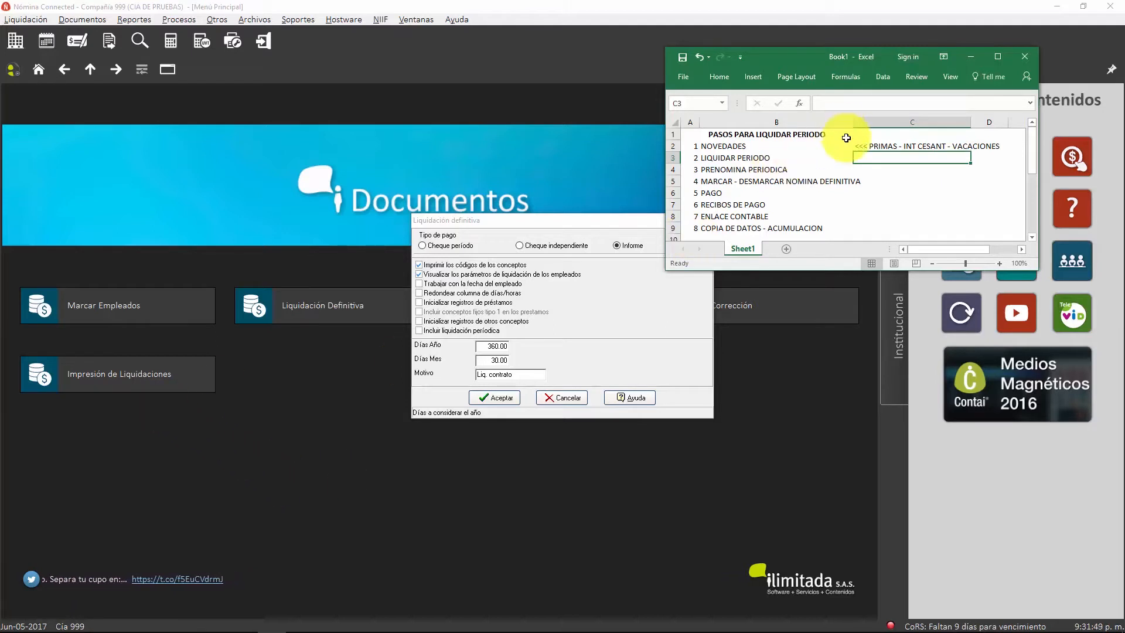
- Highlight the period settlement steps in B2:B9 and enter "<<<< LDCT" in cell C4 beside PRENOMINA PERIODICA
left_click(808, 146)
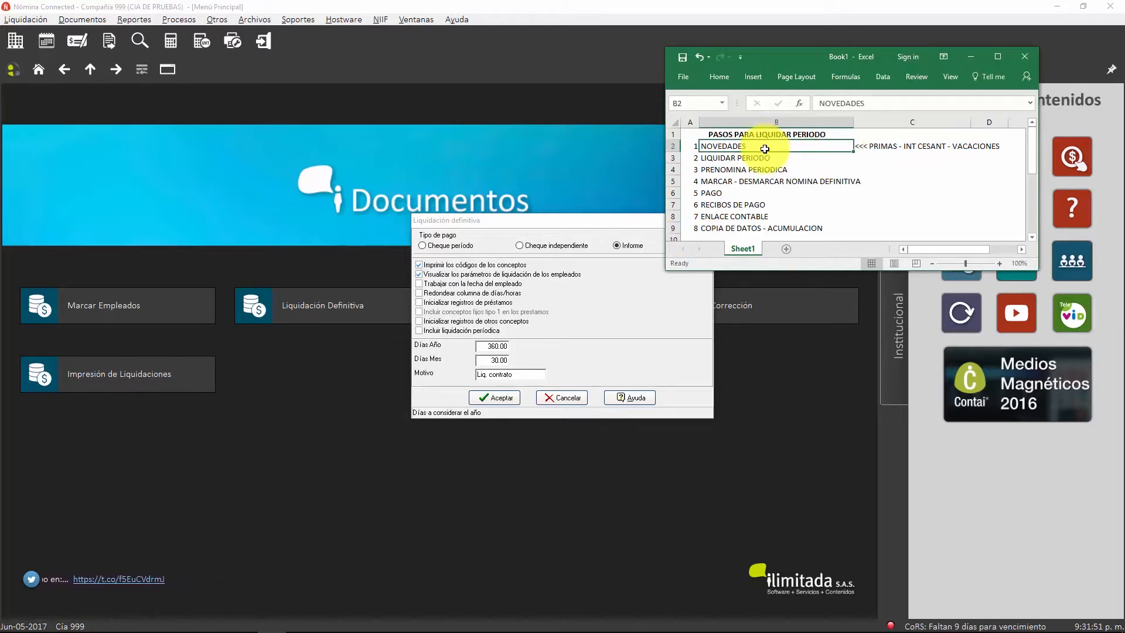
left_click_drag(765, 146, 767, 225)
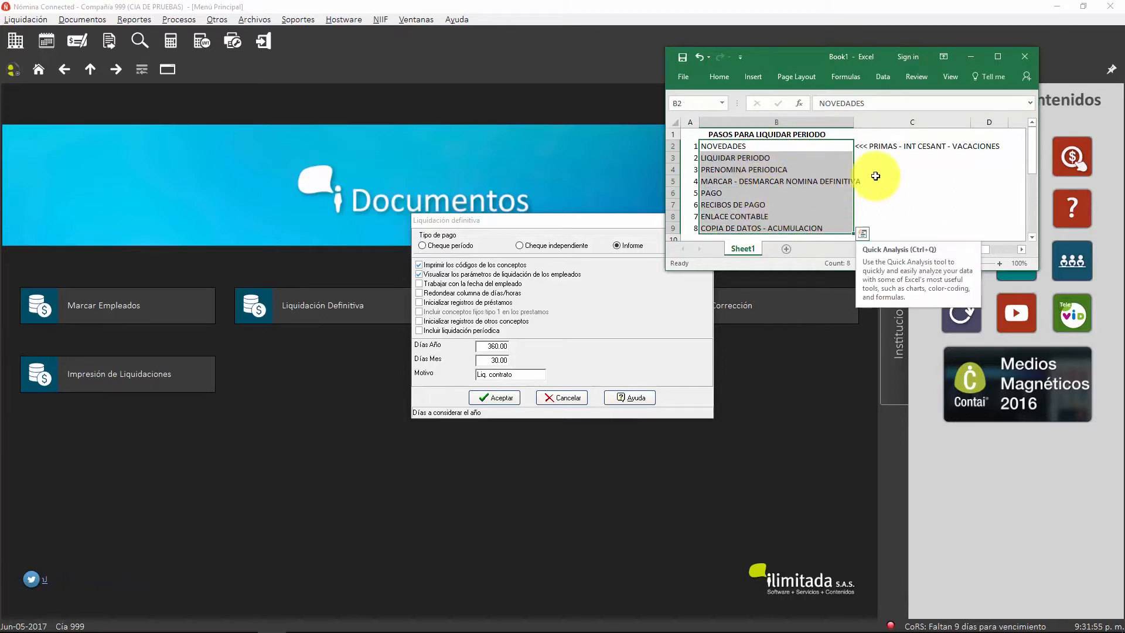
left_click(874, 169)
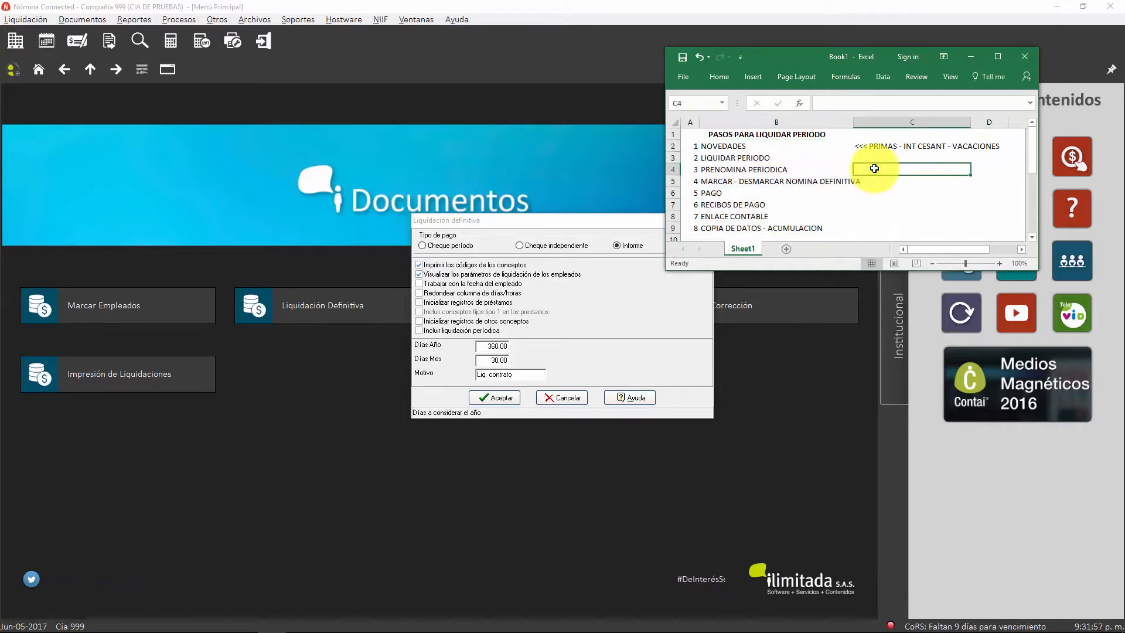
type("<<<")
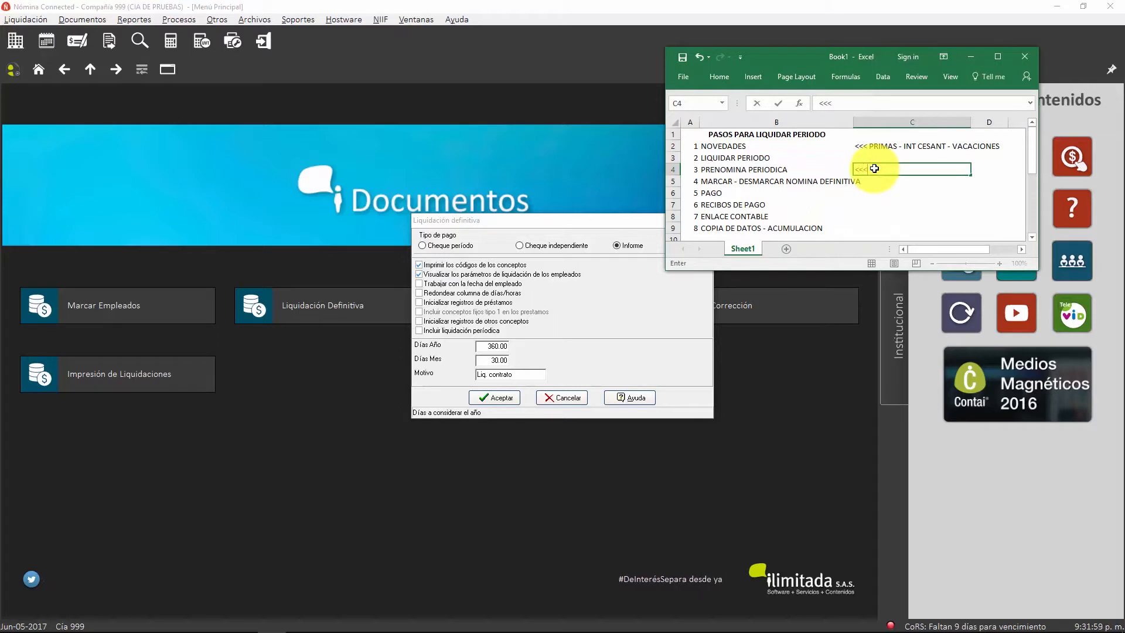
type("< LD")
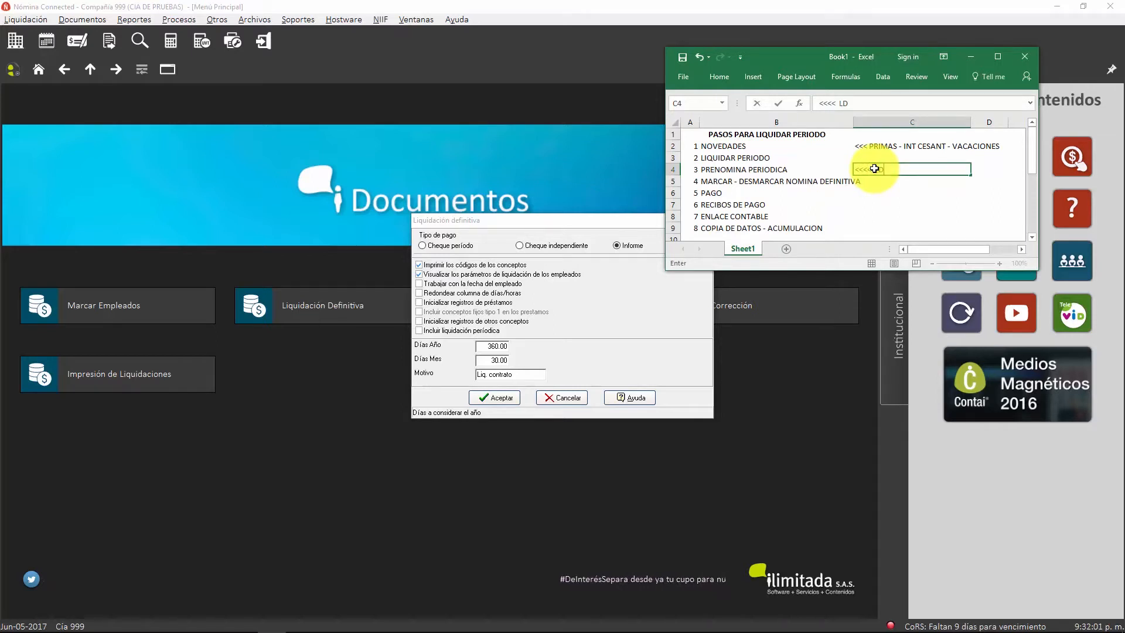
type("CT")
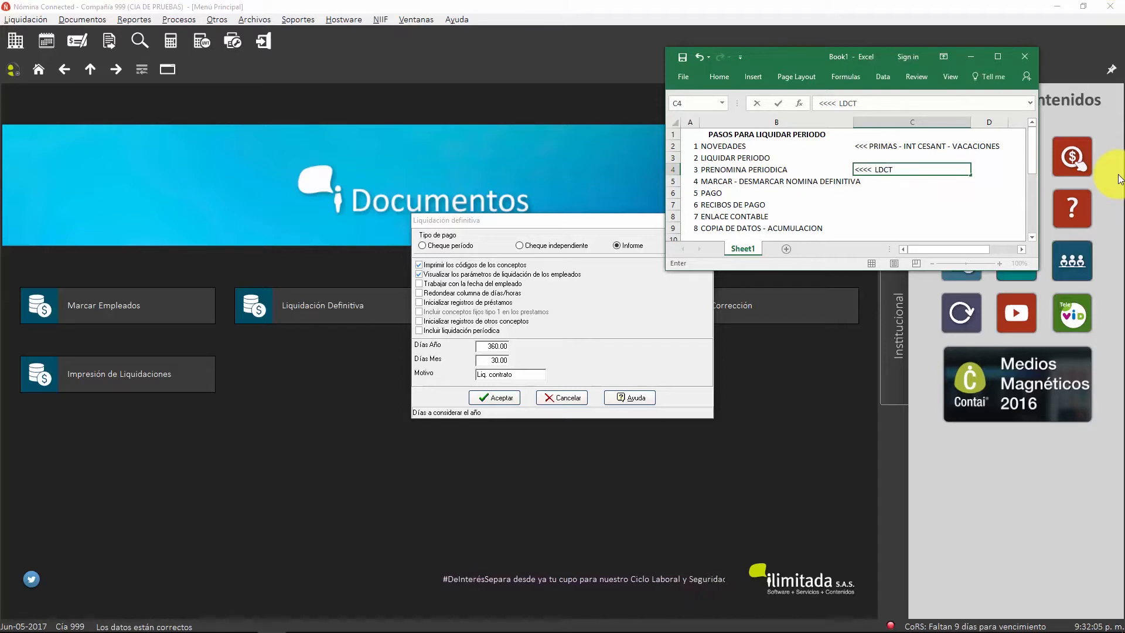
key("Return")
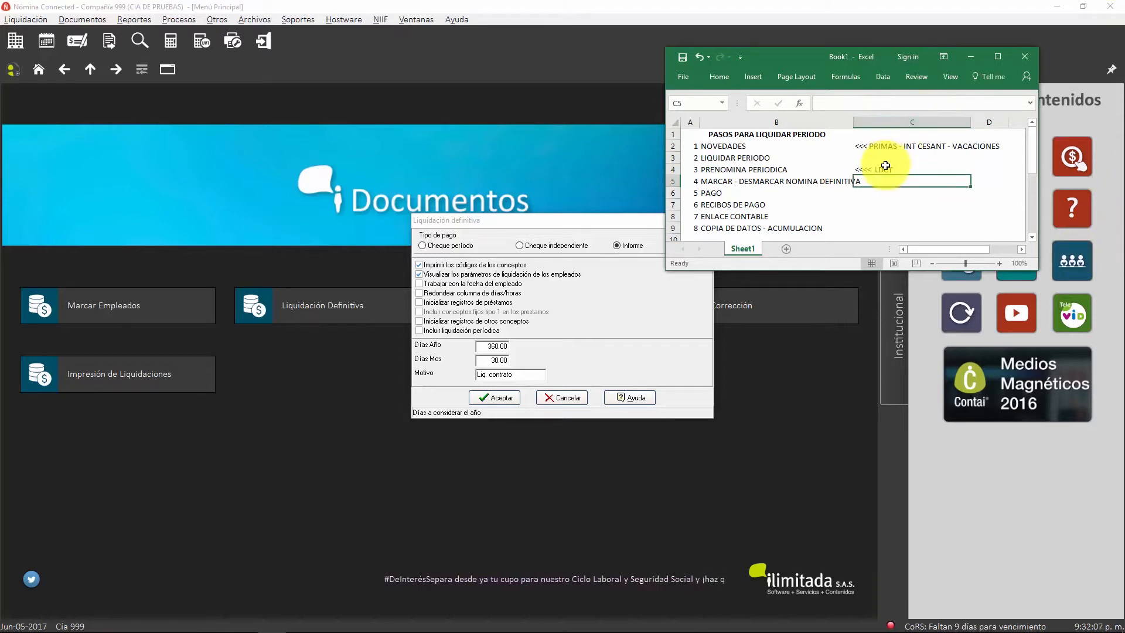
- Move the Excel window clear of the settlement dialog and highlight the first three steps and the PRENOMINA PERIODICA row for review
left_click_drag(885, 169, 685, 171)
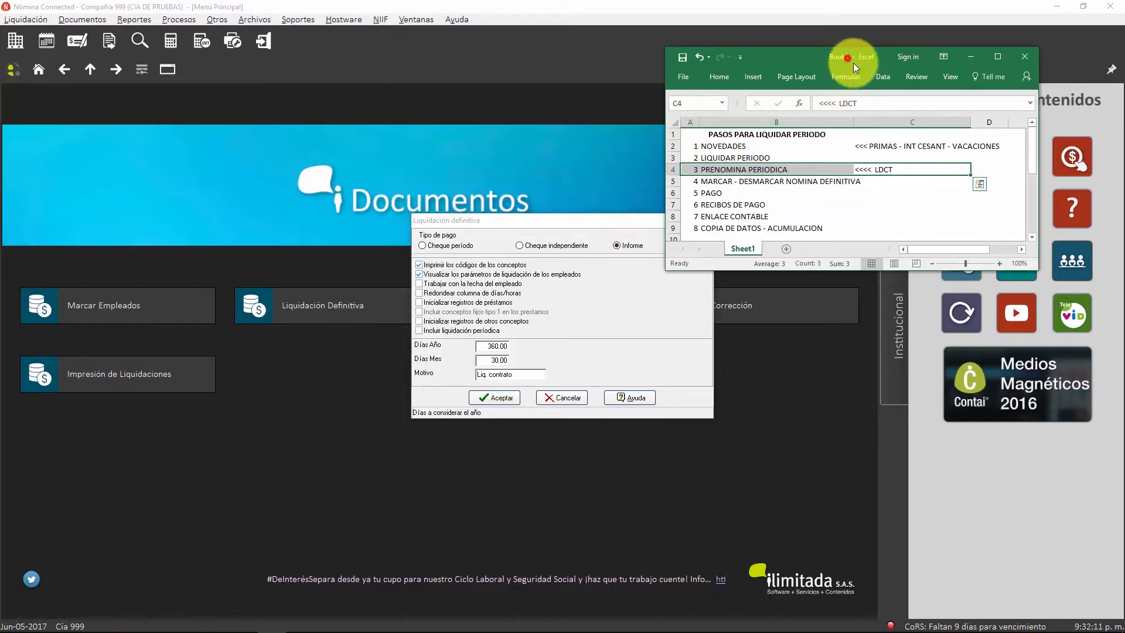
left_click_drag(853, 62, 924, 190)
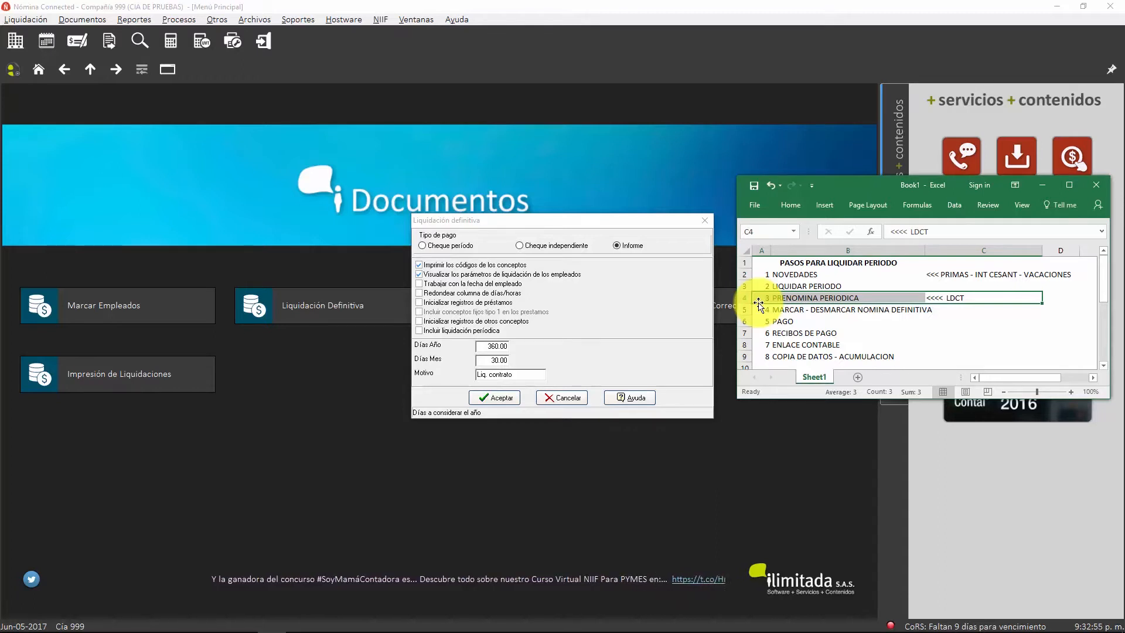
left_click(789, 274)
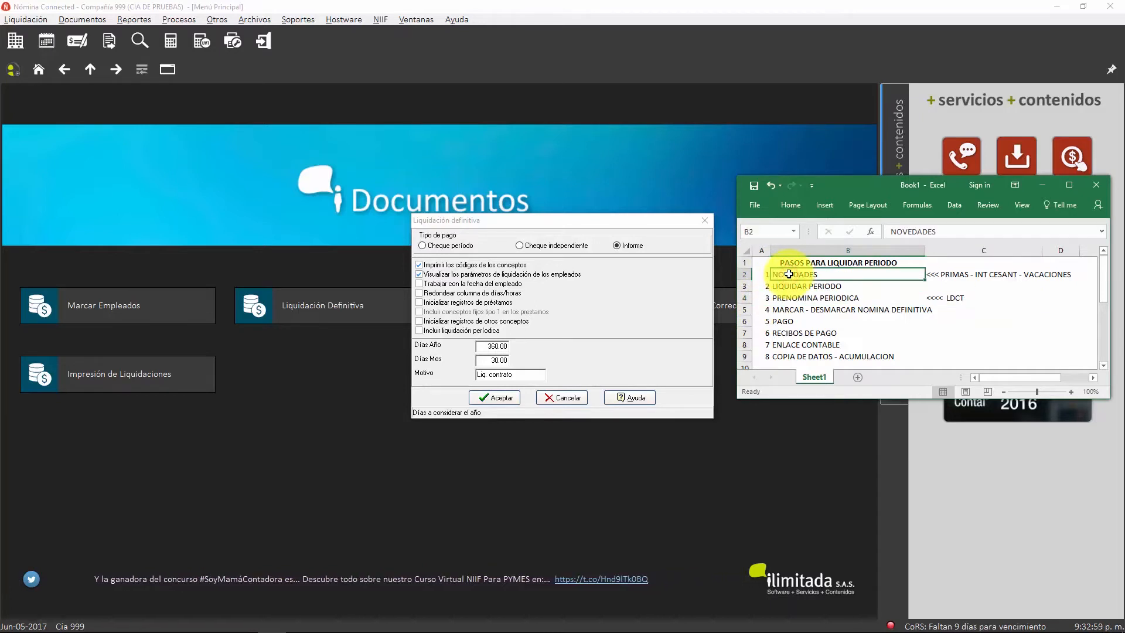
left_click_drag(788, 274, 779, 299)
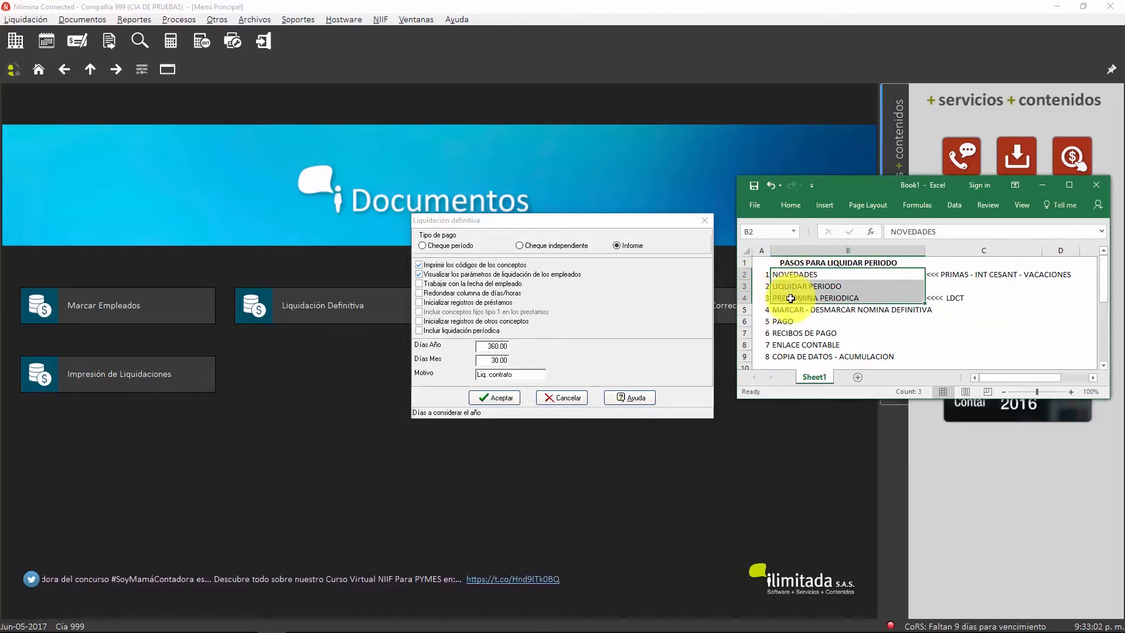
left_click(744, 298)
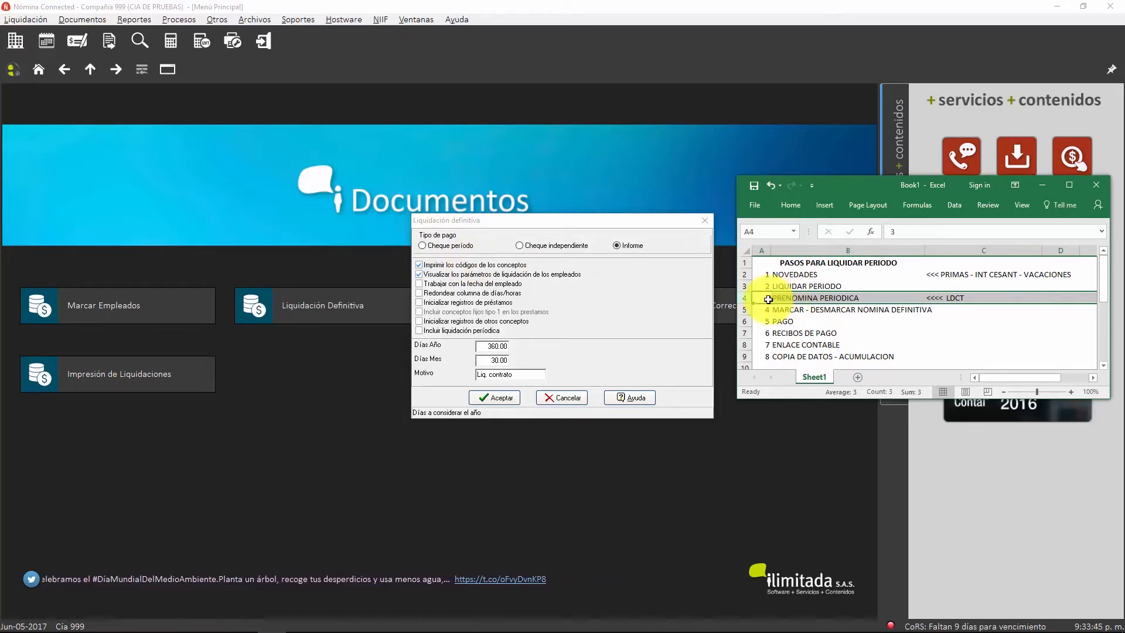
left_click_drag(768, 299, 970, 297)
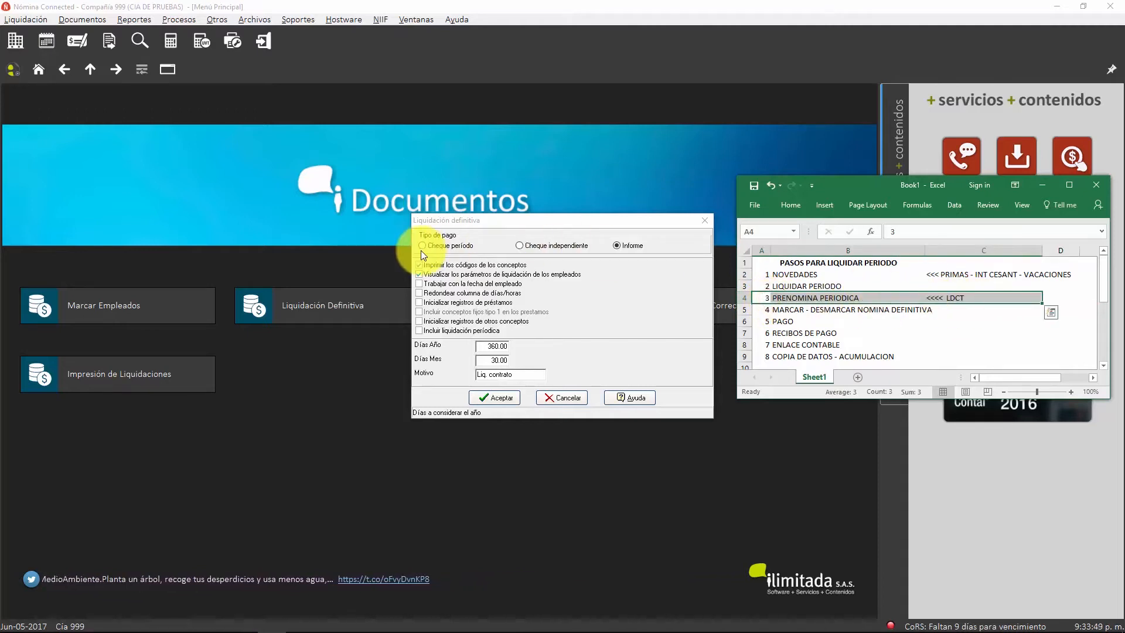
- Switch back to Nómina Connected, set the settlement's payment type to Cheque independiente, and accept the parameters
left_click(533, 246)
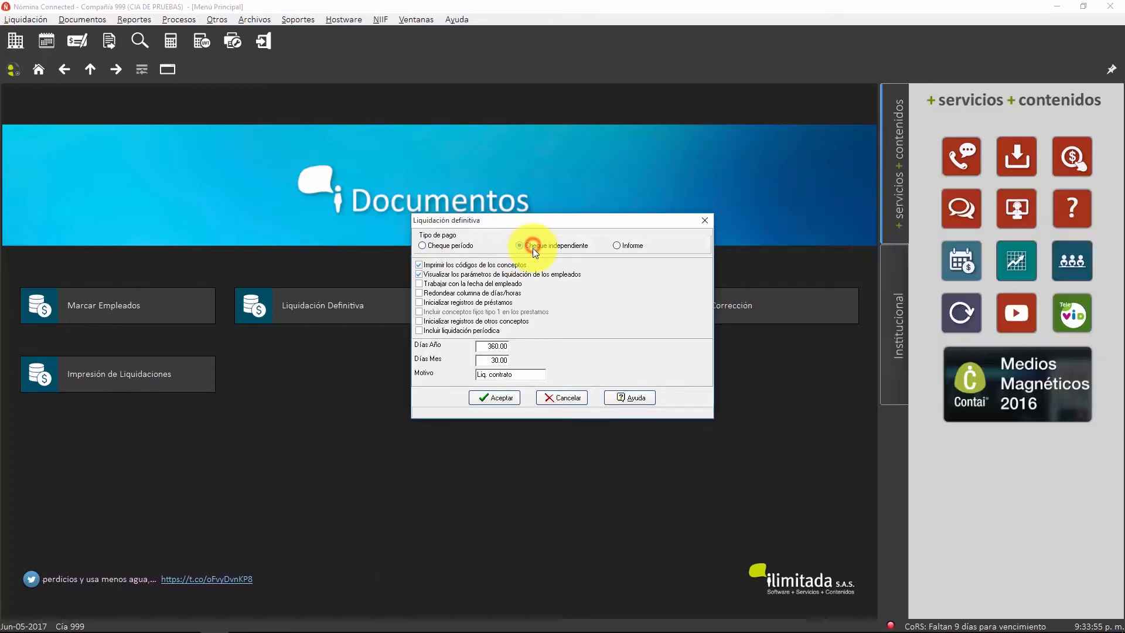
left_click(497, 399)
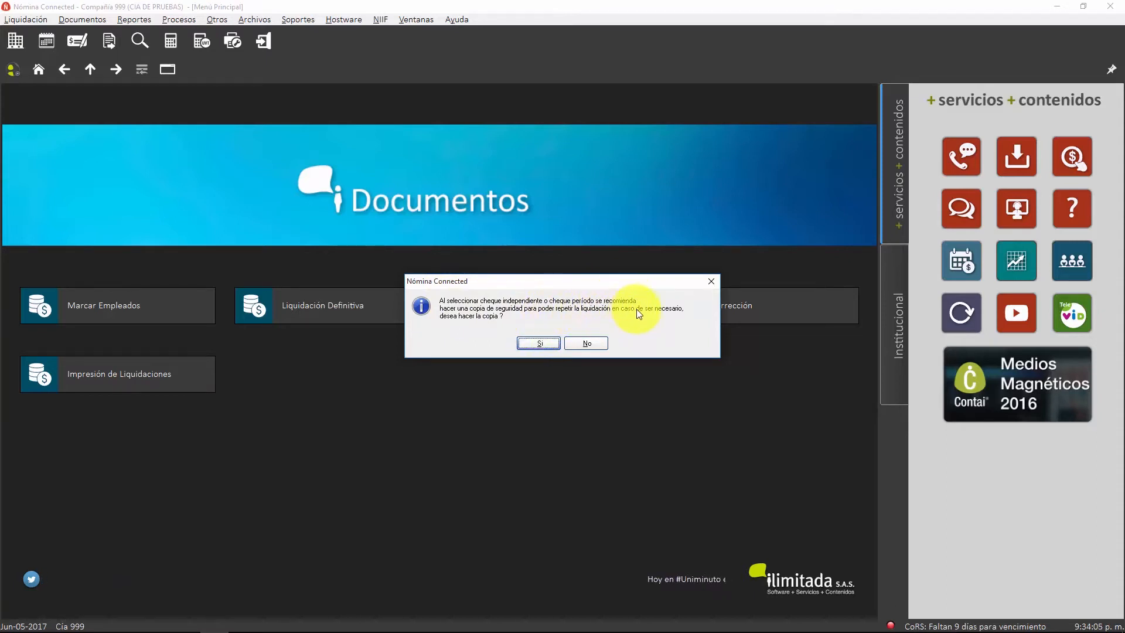
- Make the recommended backup copy before settling, accepting the proposed identification letters
left_click(532, 343)
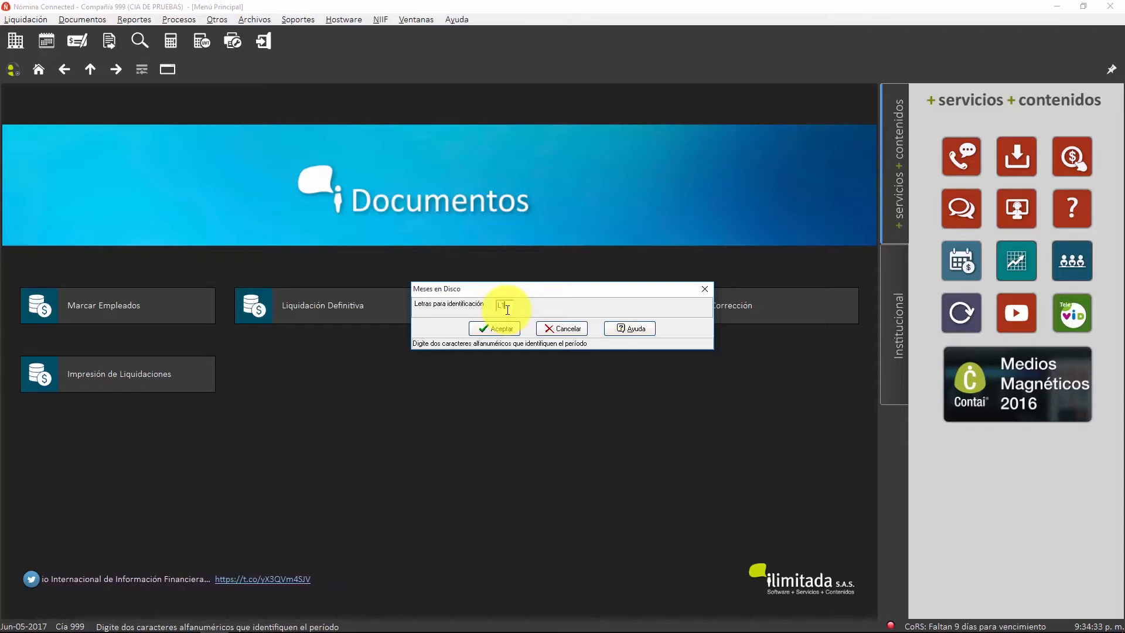
left_click(495, 327)
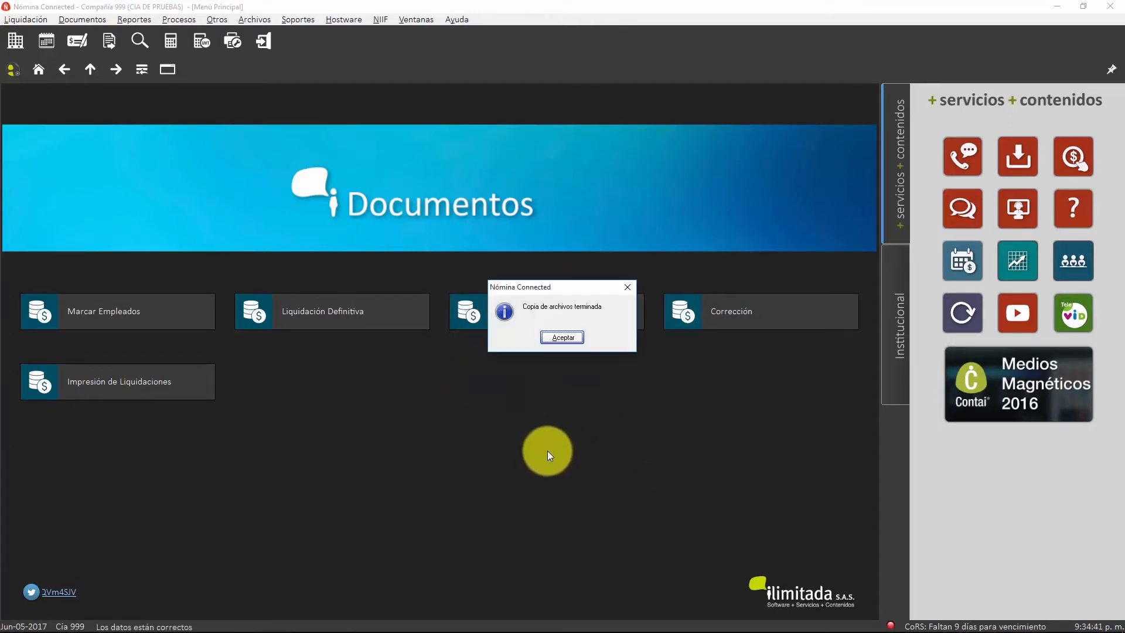
left_click(554, 338)
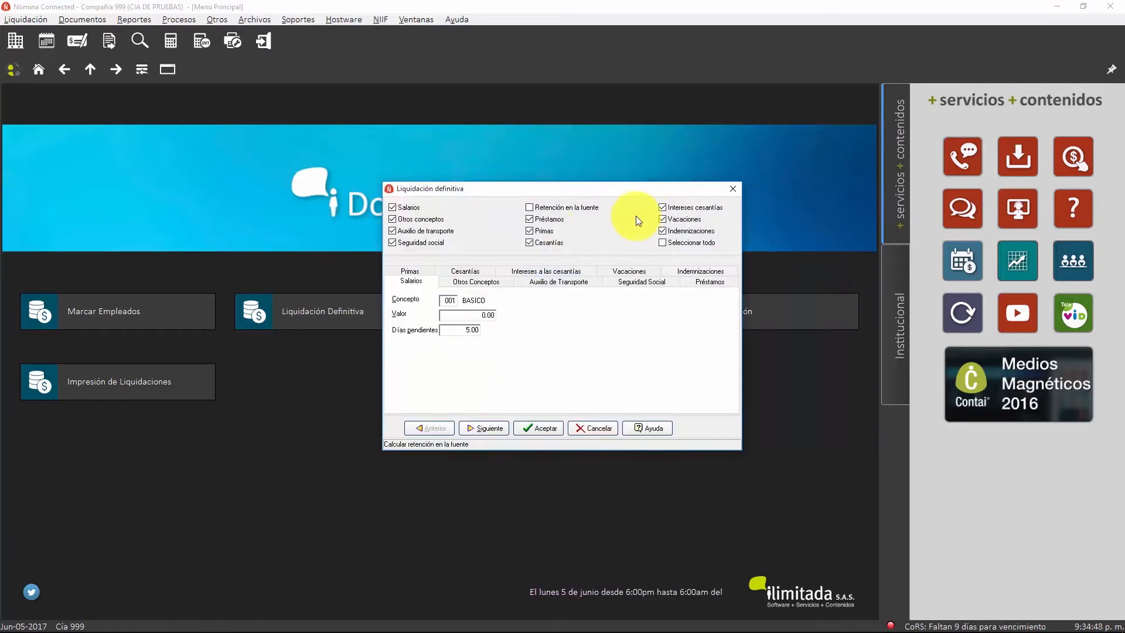
- Accept the preselected settlement concepts and the contract text, and confirm saving the settlement
left_click(536, 428)
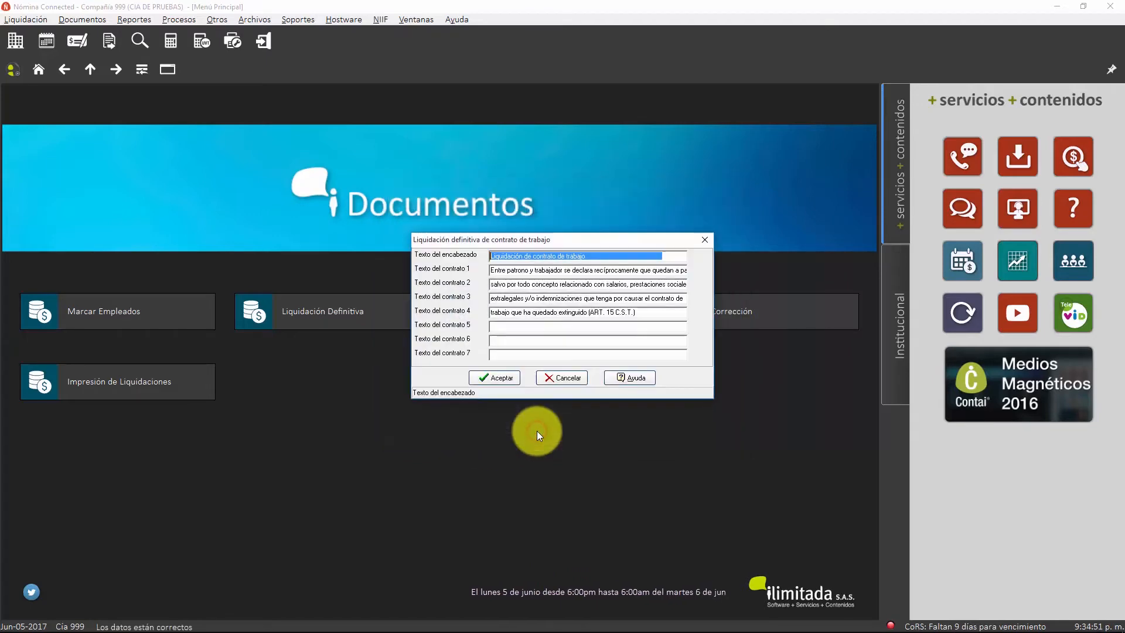
left_click(475, 379)
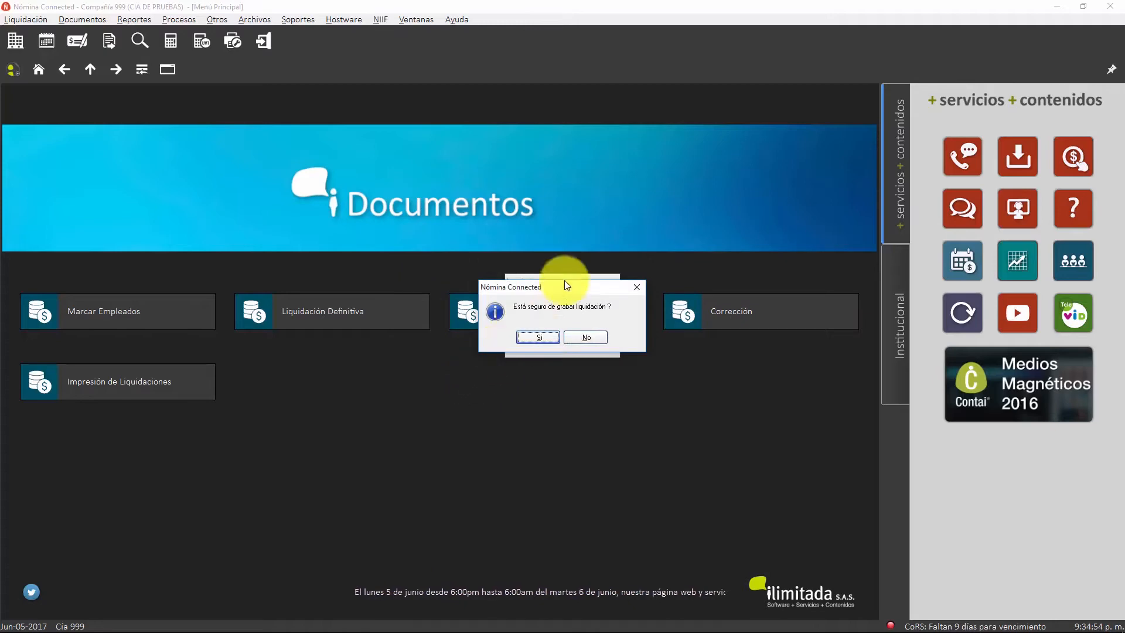
left_click(536, 335)
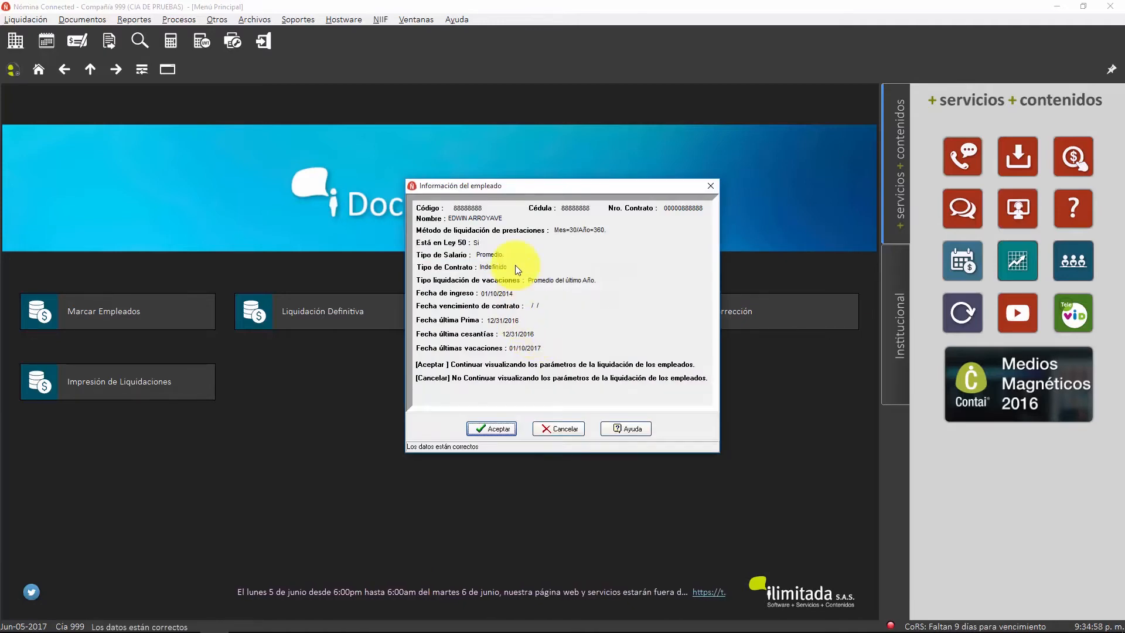
- Accept the employee's settlement parameters to generate the contract settlement report, and review it down to the signature lines
left_click(509, 426)
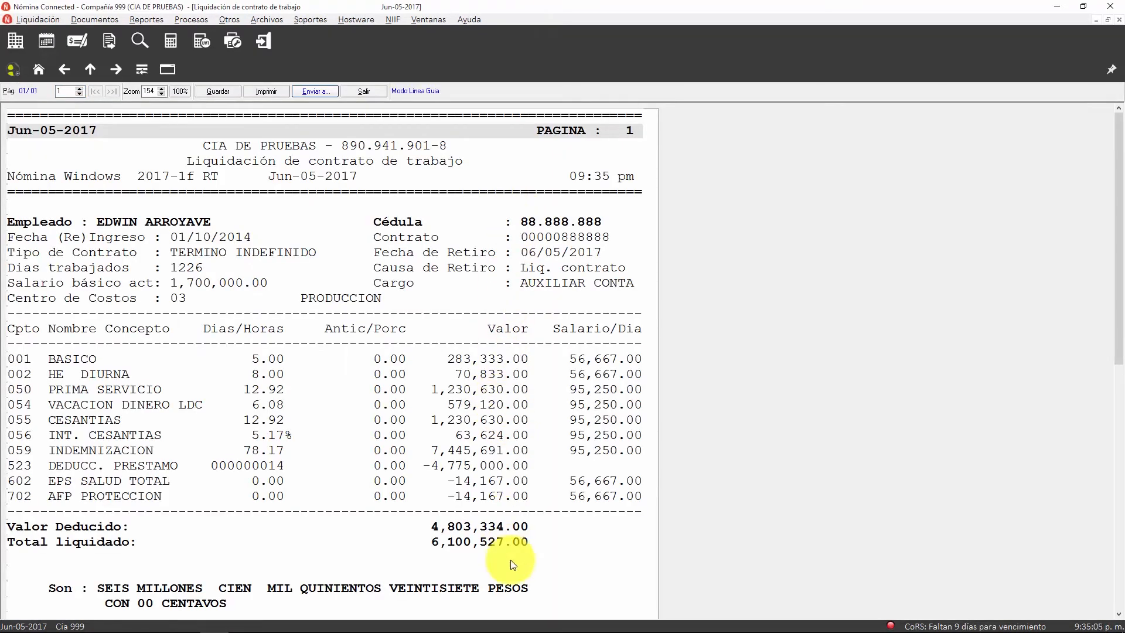
scroll(513, 565, "down", 10)
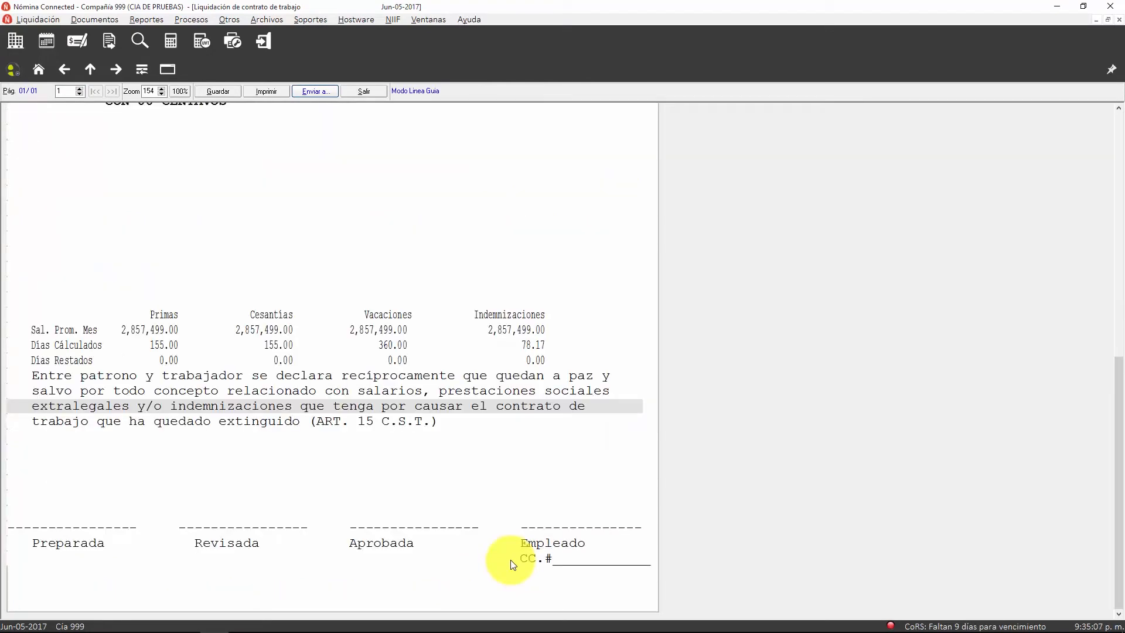
scroll(513, 564, "up", 10)
scroll(512, 565, "up", 4)
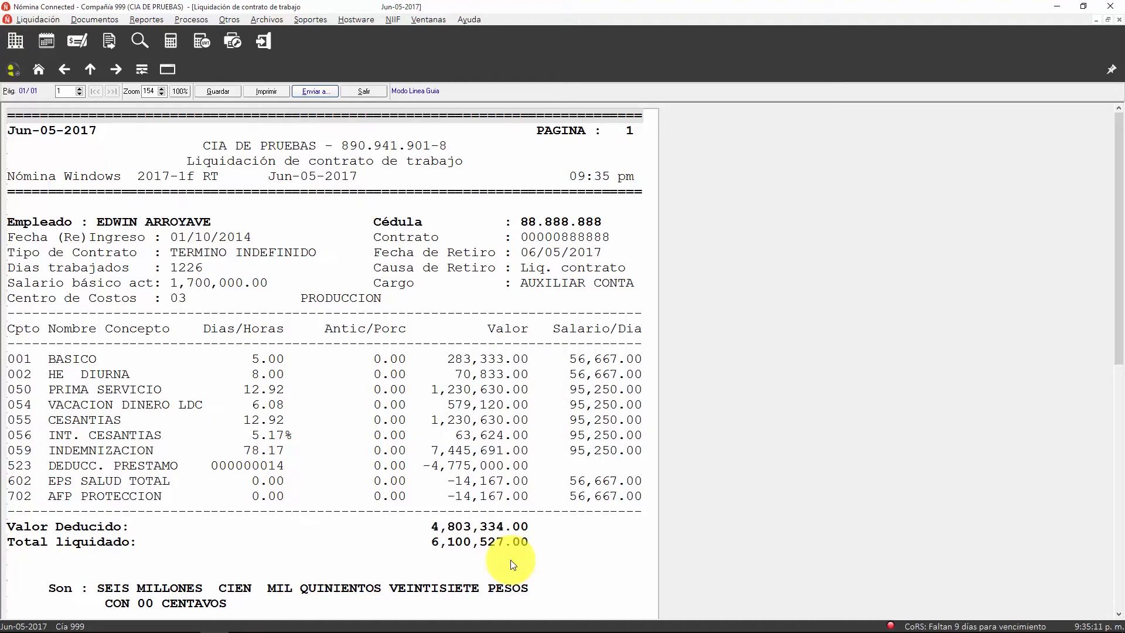
- Close the settlement report and generate the periodic pre-payroll report by code, accepting the proposed order and dates
left_click(363, 92)
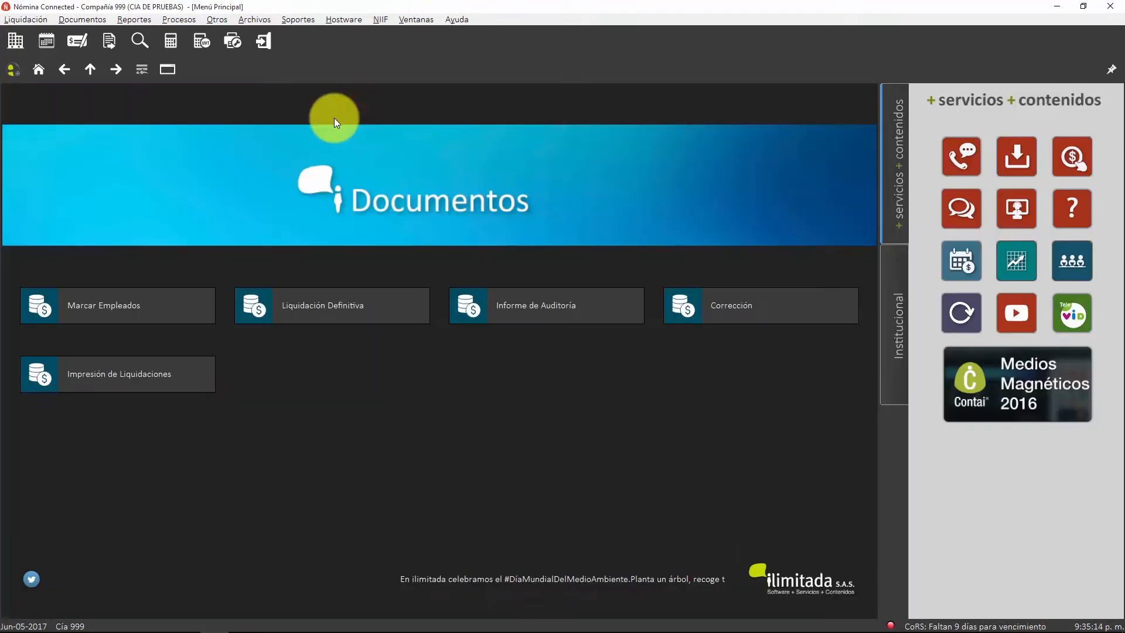
left_click(40, 71)
left_click(134, 308)
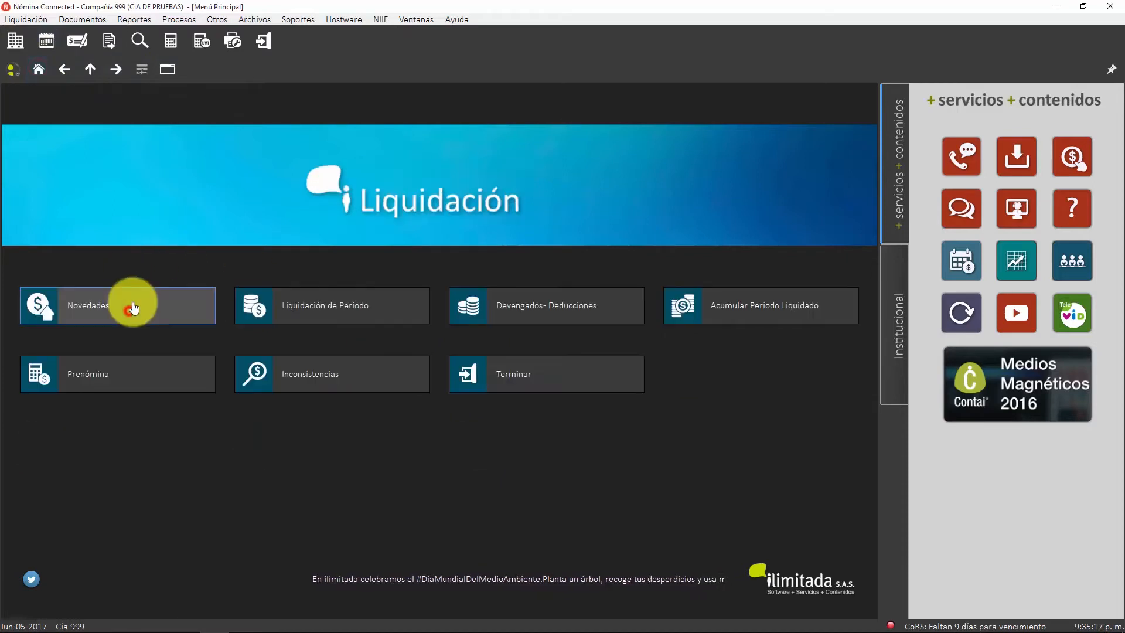
left_click(122, 378)
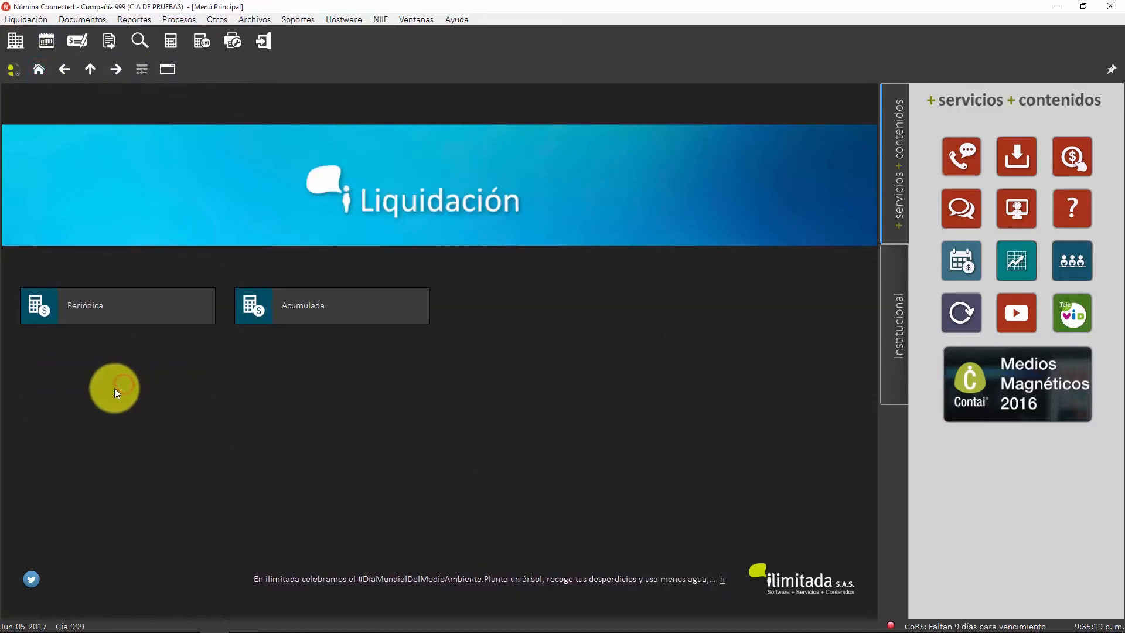
left_click(138, 300)
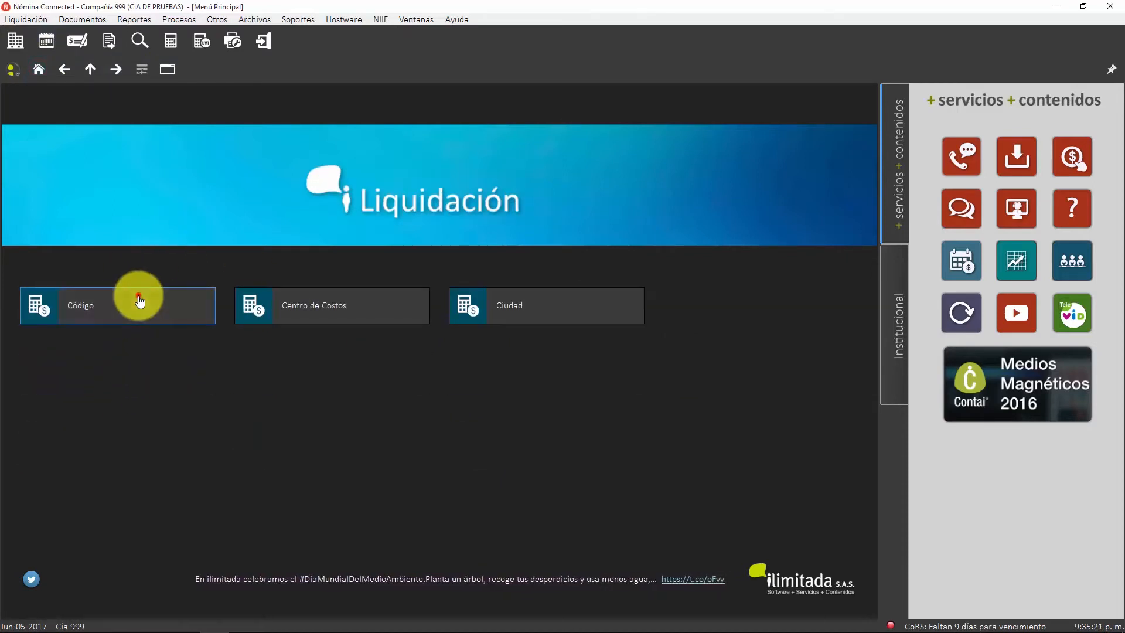
left_click(139, 300)
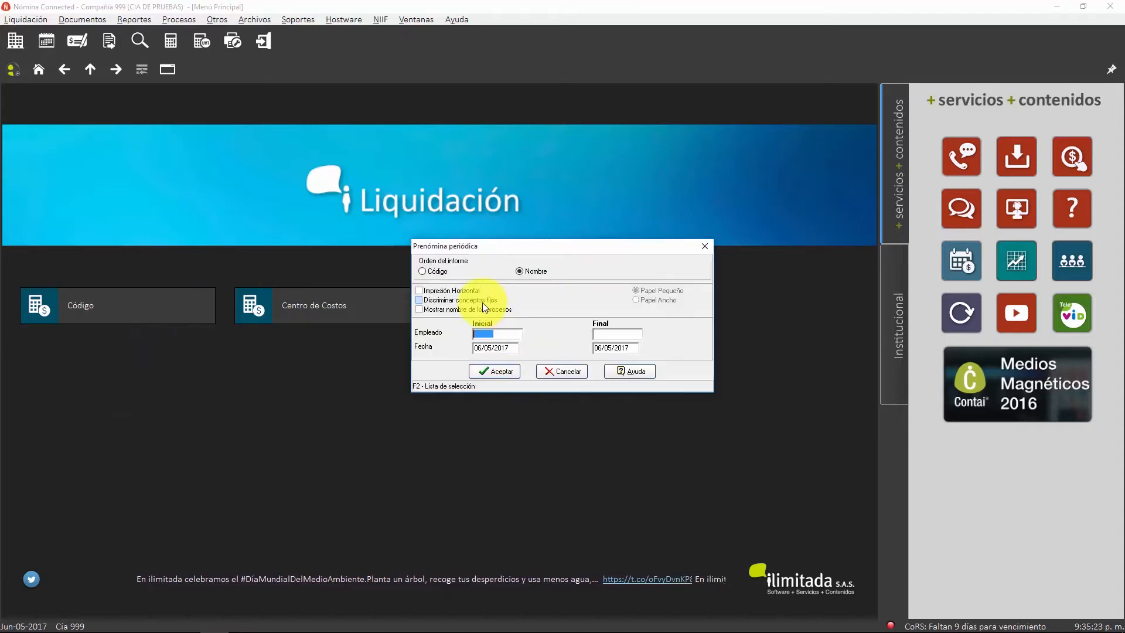
left_click(492, 371)
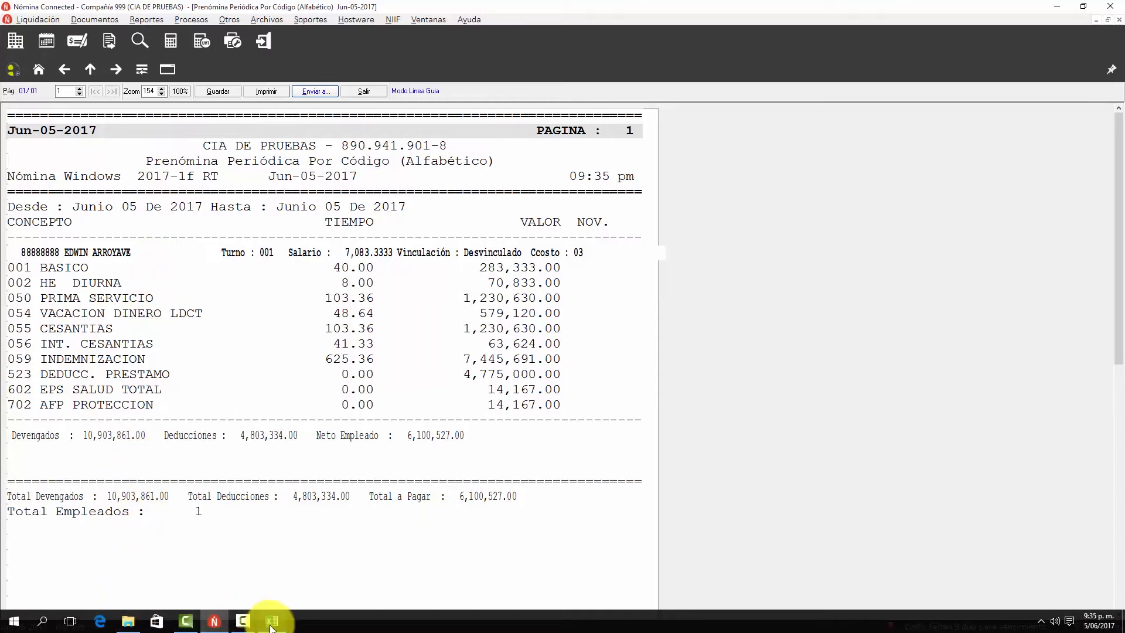
- Switch to Excel and review the period settlement steps from PRENOMINA PERIODICA through COPIA DE DATOS - ACUMULACION, then return to Nómina Connected
left_click(269, 622)
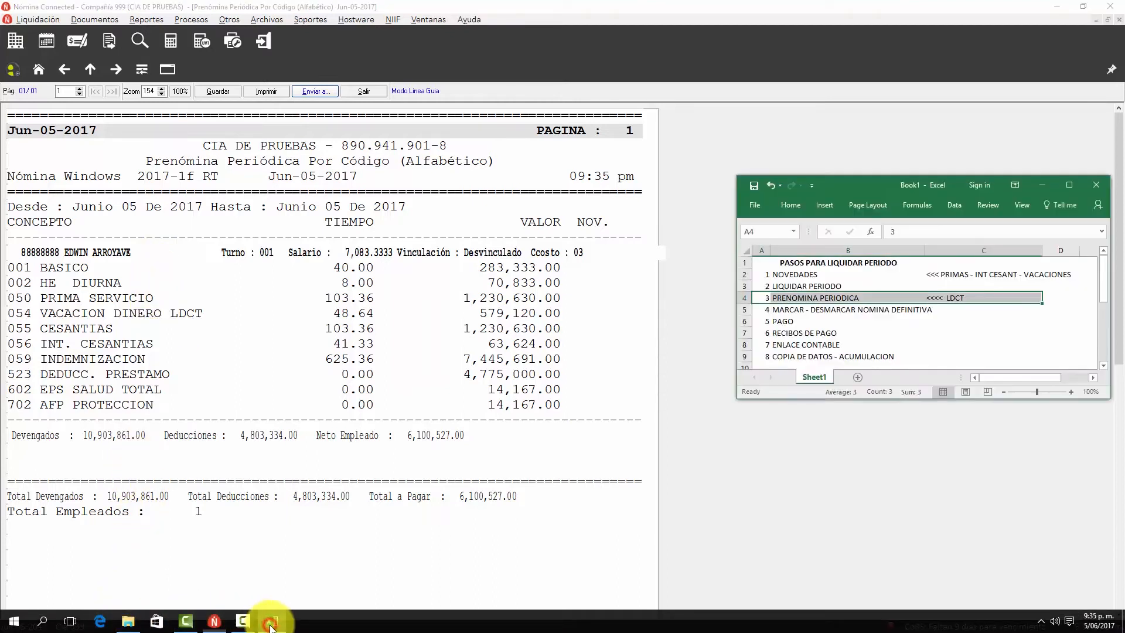
left_click(803, 299)
left_click_drag(804, 298, 798, 352)
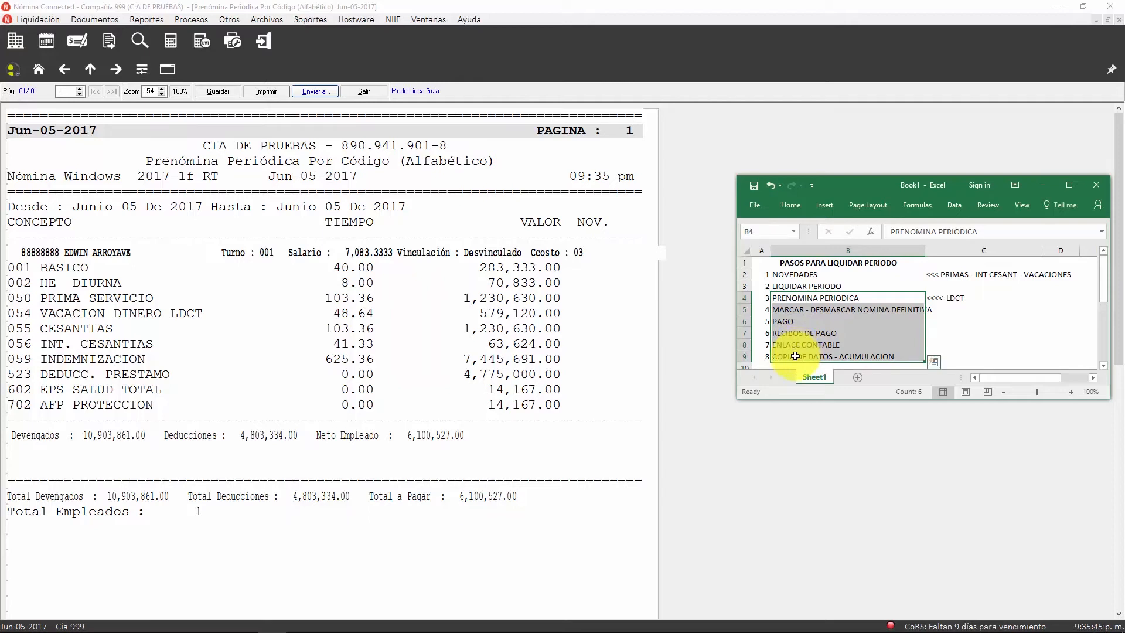
left_click(1046, 187)
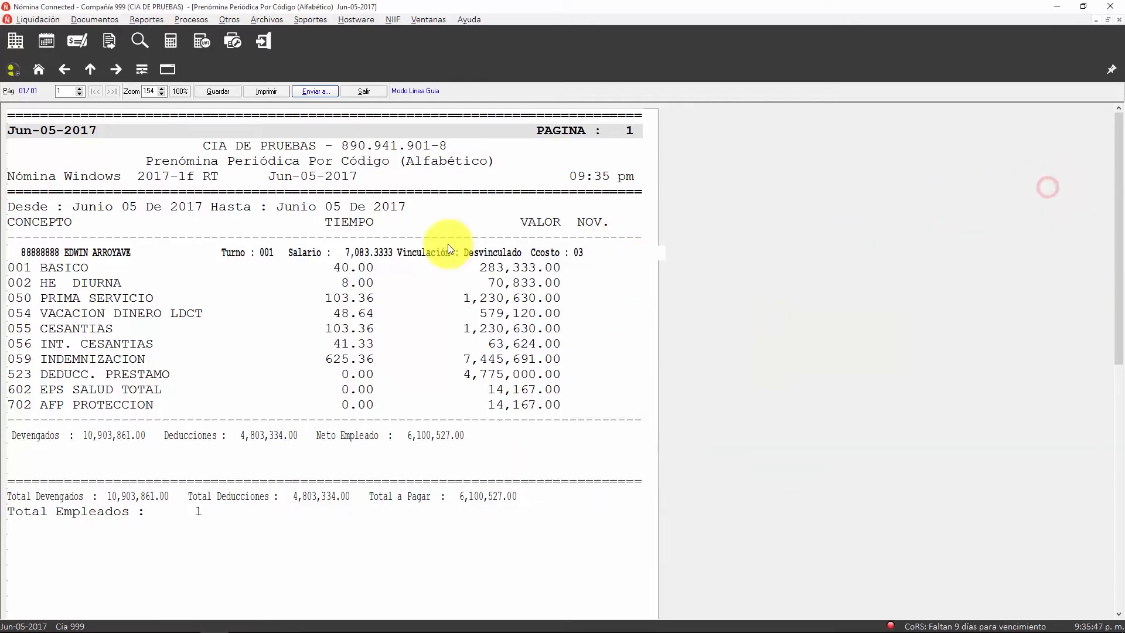
- Close the pre-payroll report and check the settled employee's payment period in the employee basic data master
left_click(258, 61)
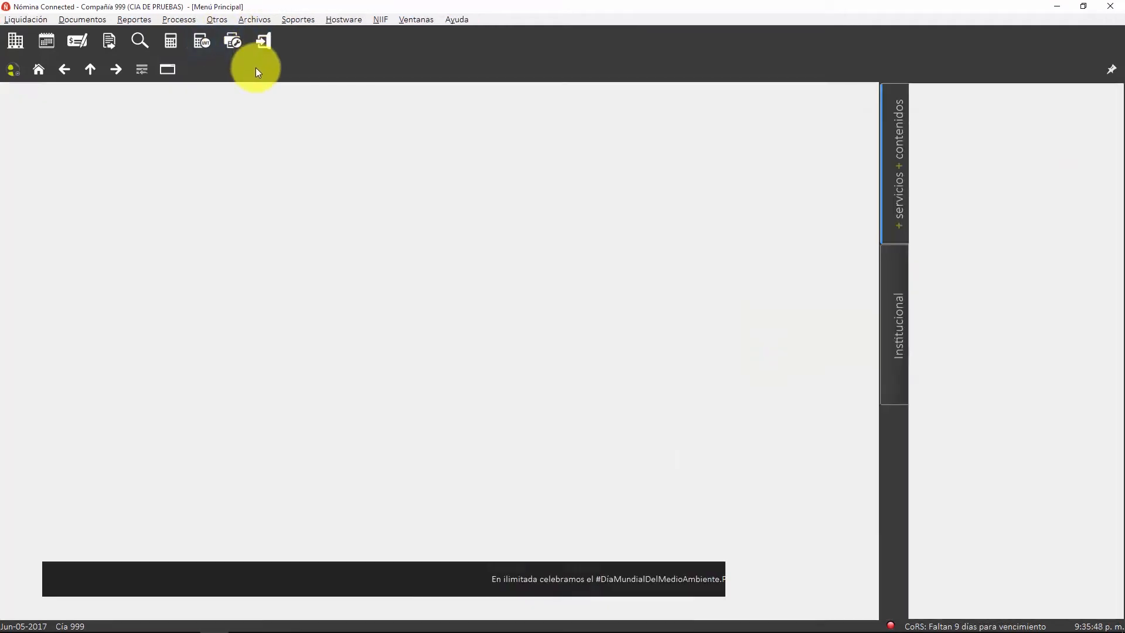
left_click(40, 72)
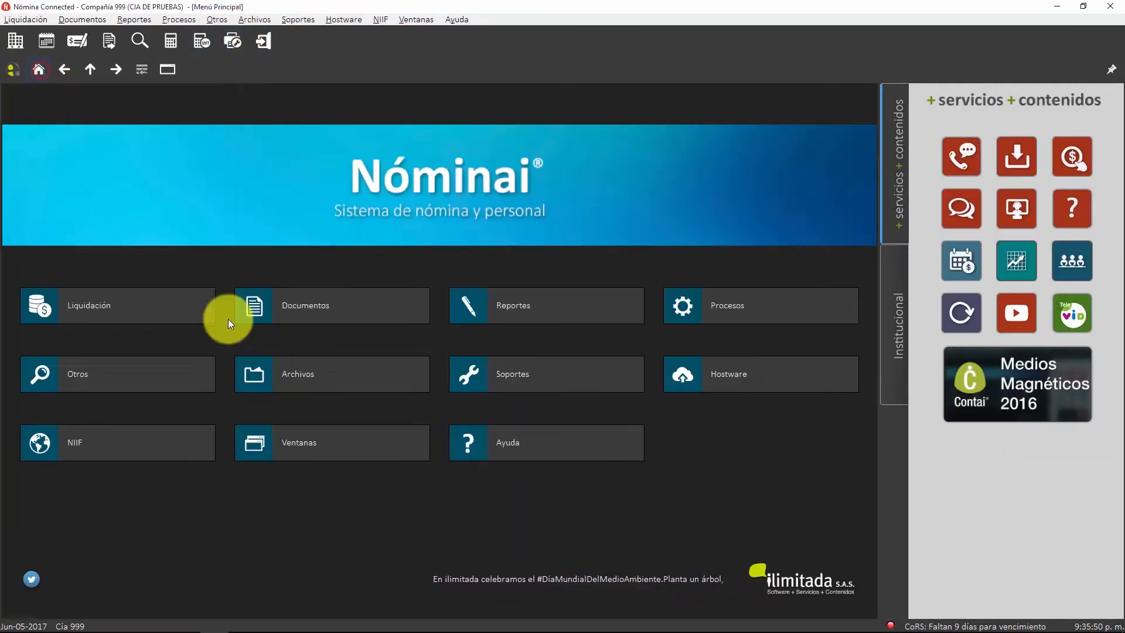
left_click(250, 378)
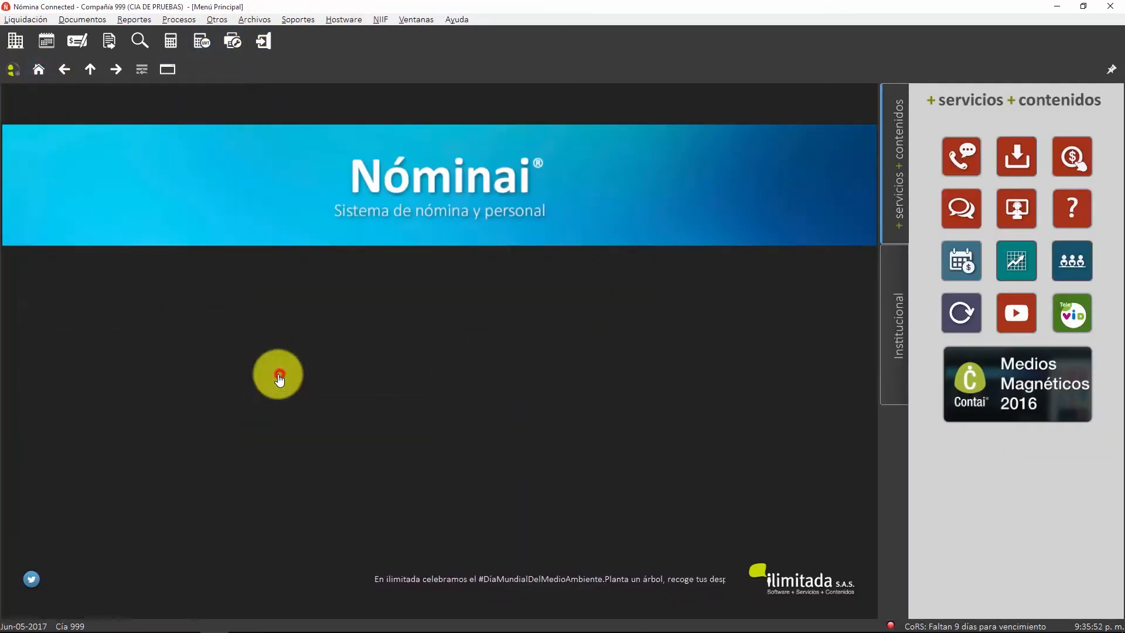
left_click(147, 324)
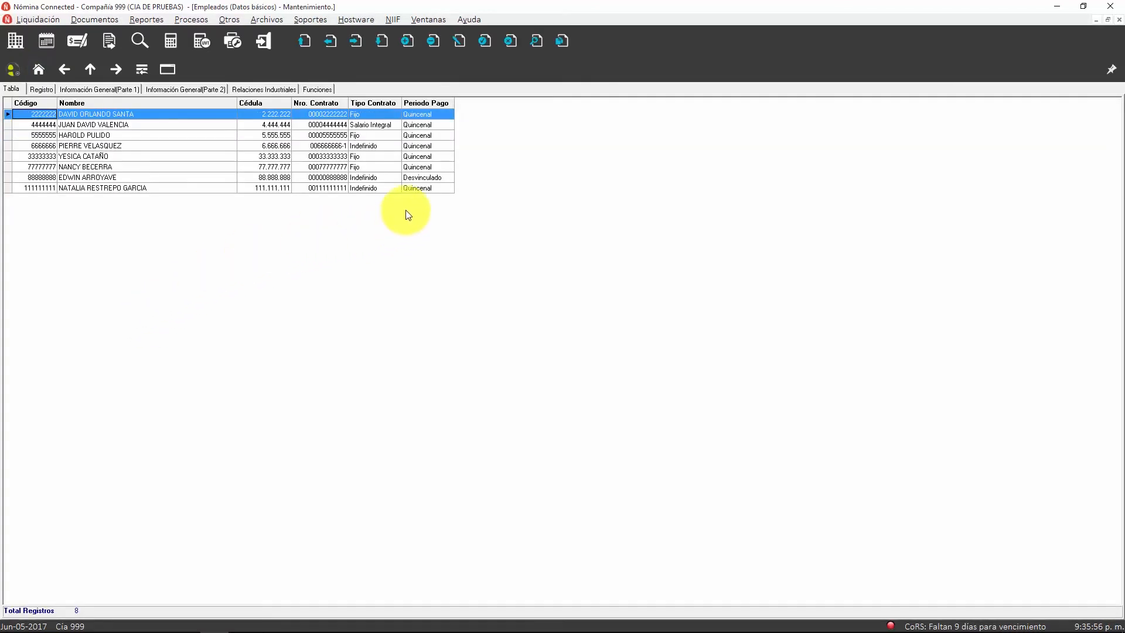
left_click(427, 178)
double_click(427, 178)
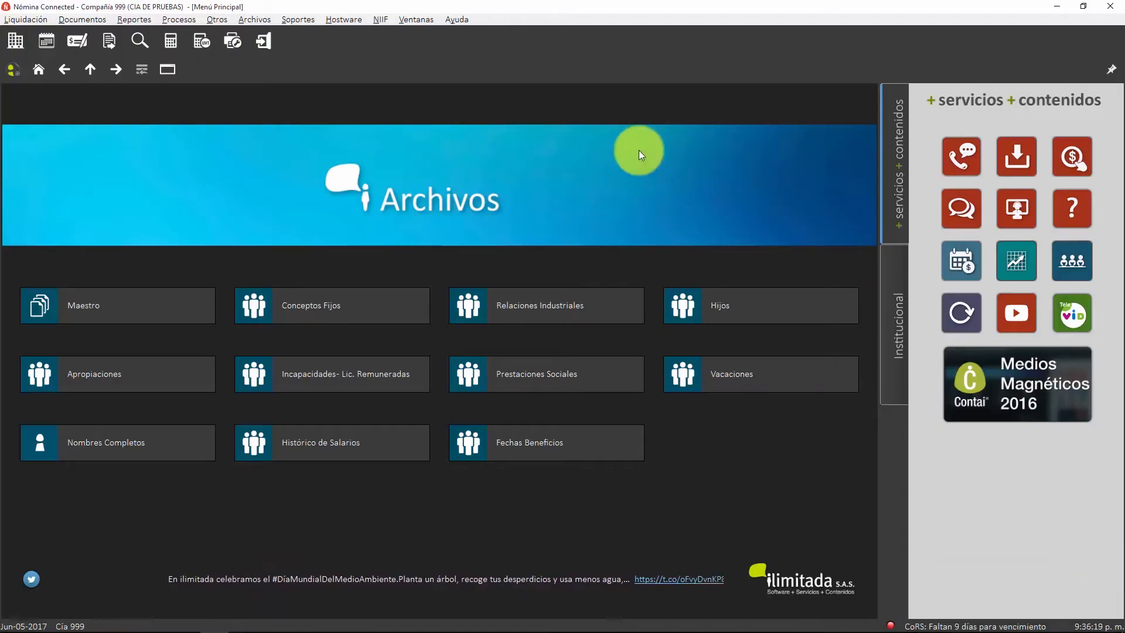
- Open the definitive settlement correction and load the settled employee's contract record
left_click(40, 69)
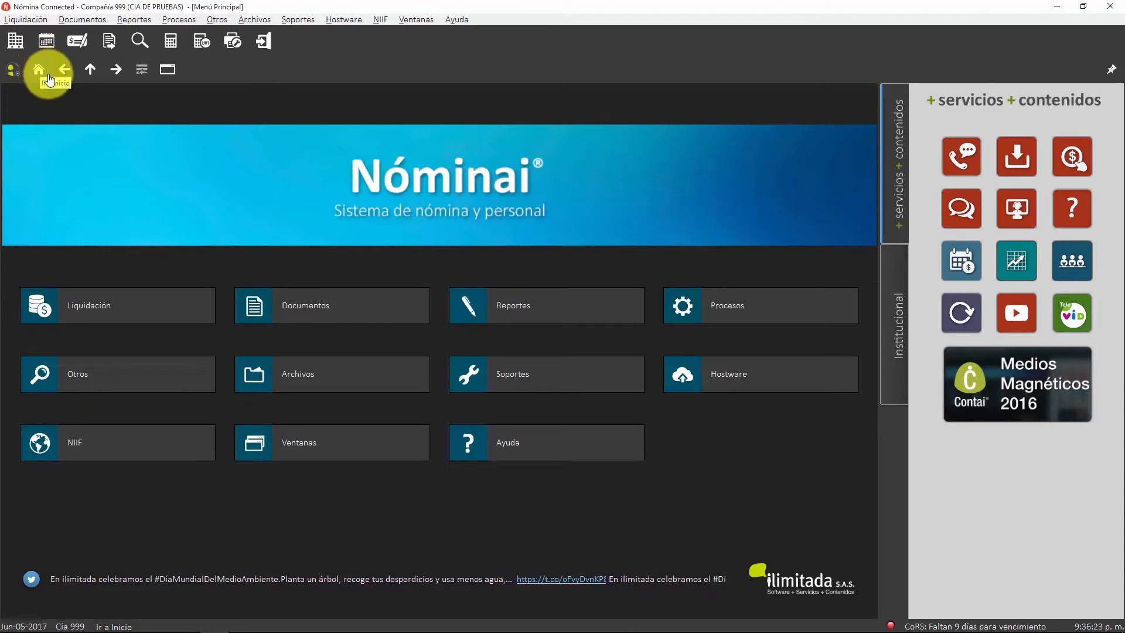
left_click(299, 300)
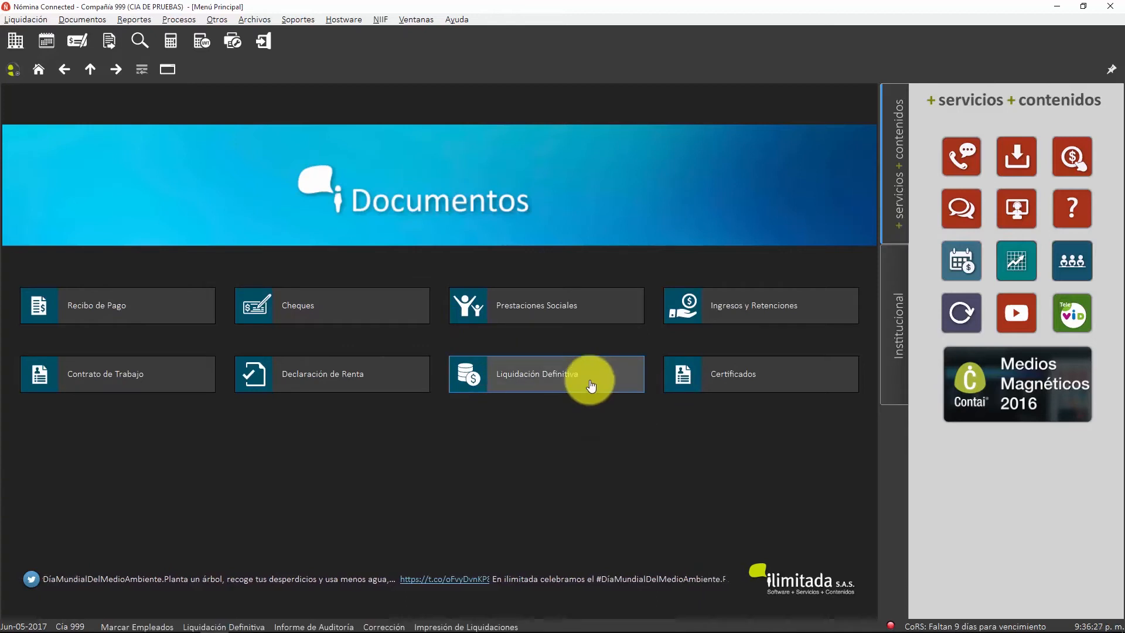
left_click(591, 385)
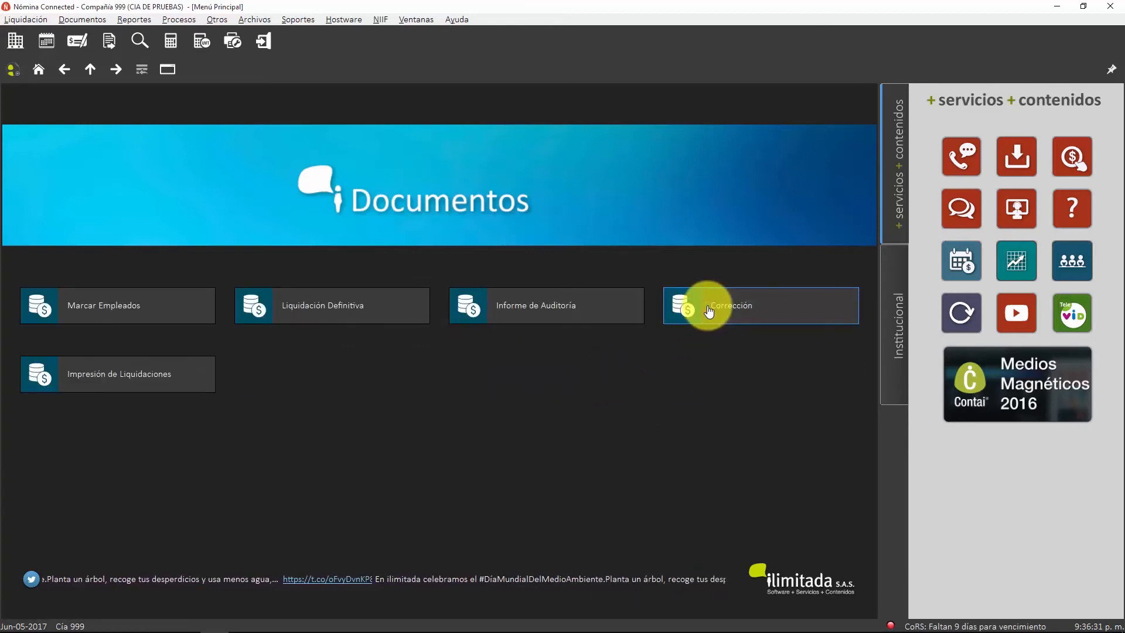
left_click(709, 311)
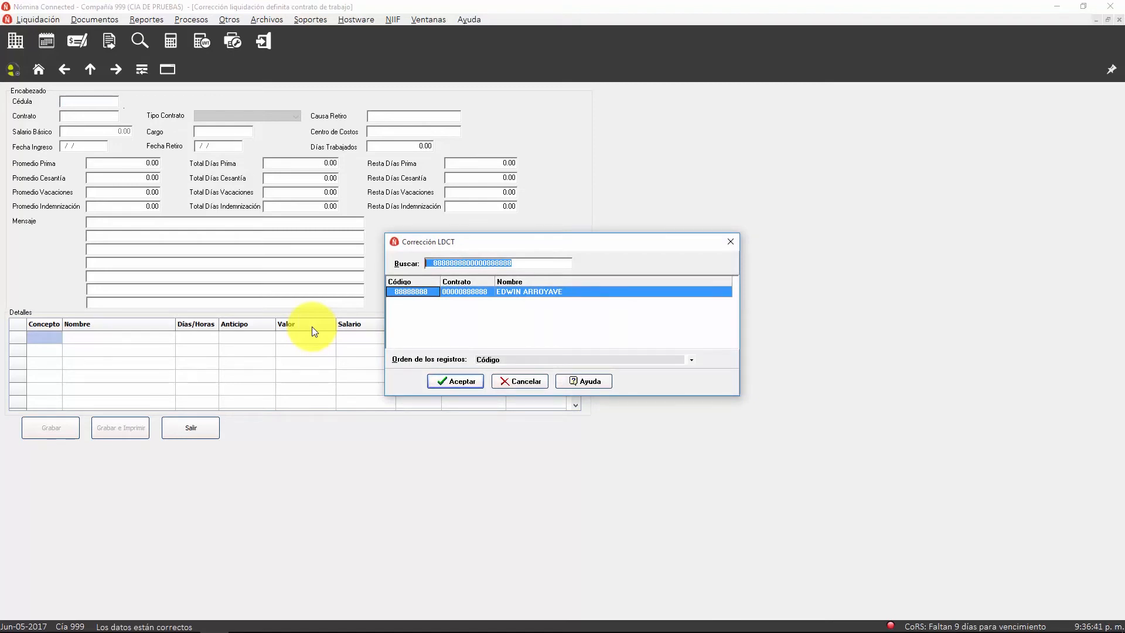
key("Return")
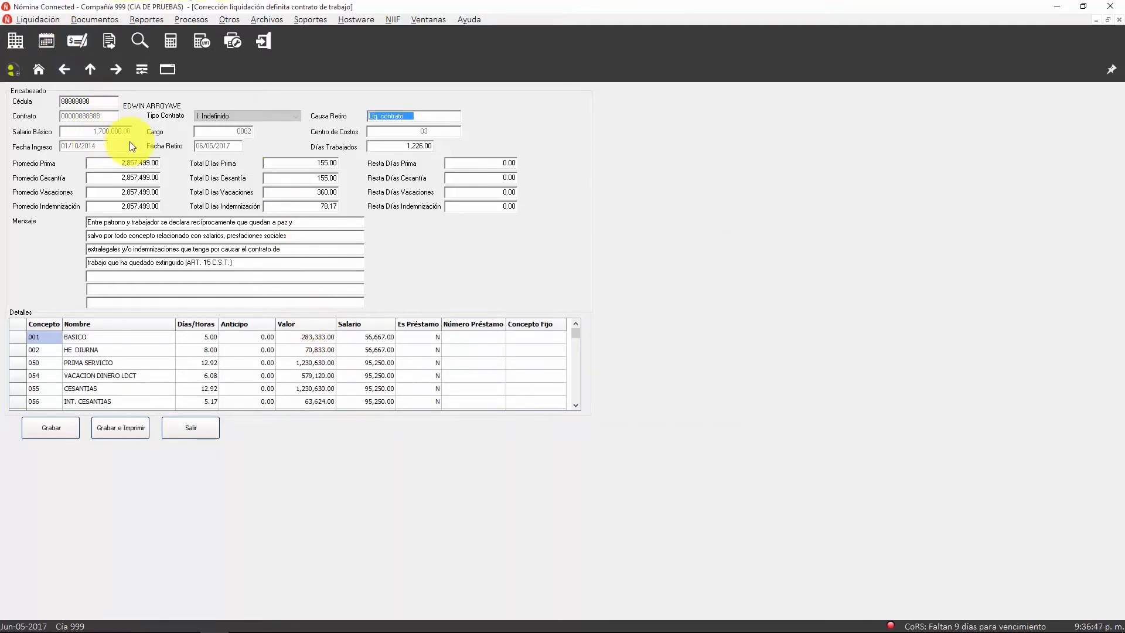
- Examine the settlement's header fields, message text, and concept details, including the days, value, salary and loan deduction data
left_click(191, 134)
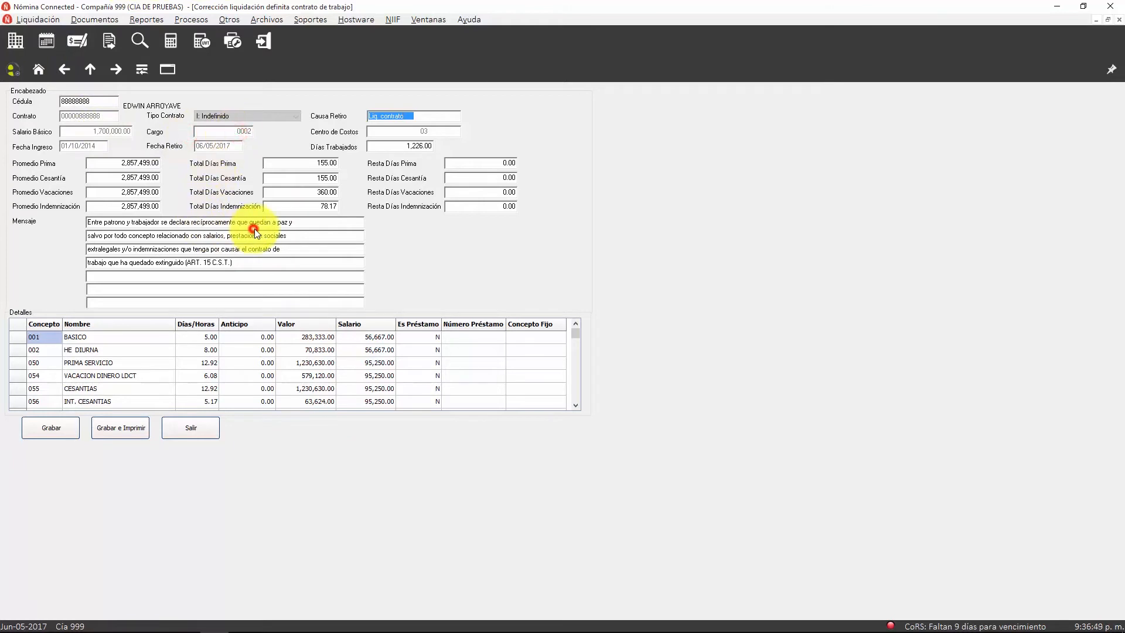
left_click(313, 226)
left_click(284, 248)
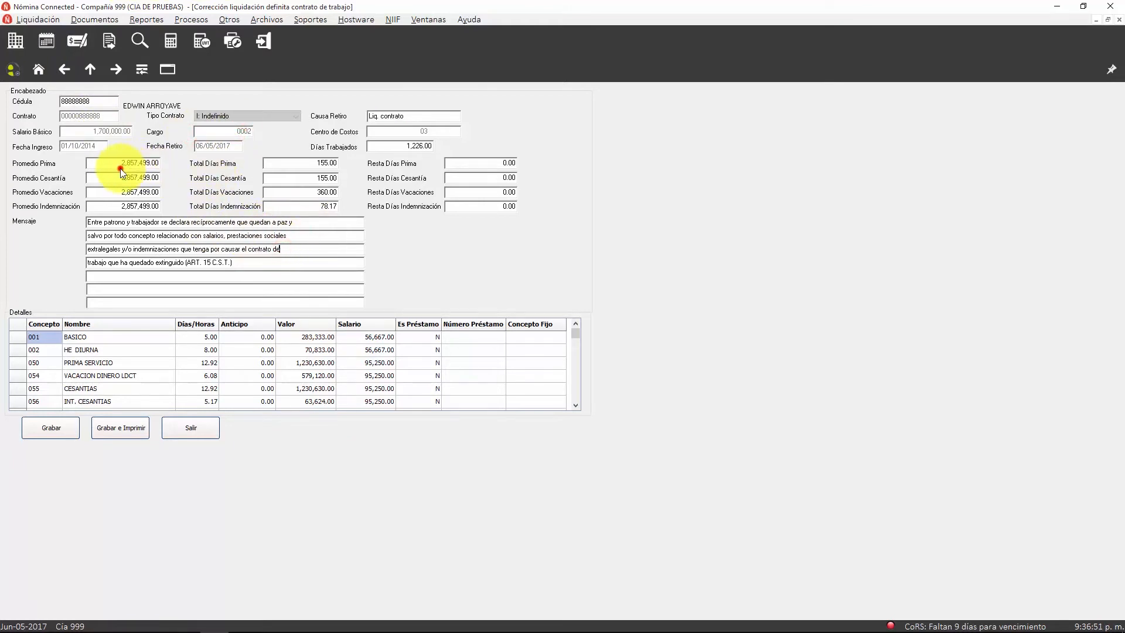
left_click(126, 191)
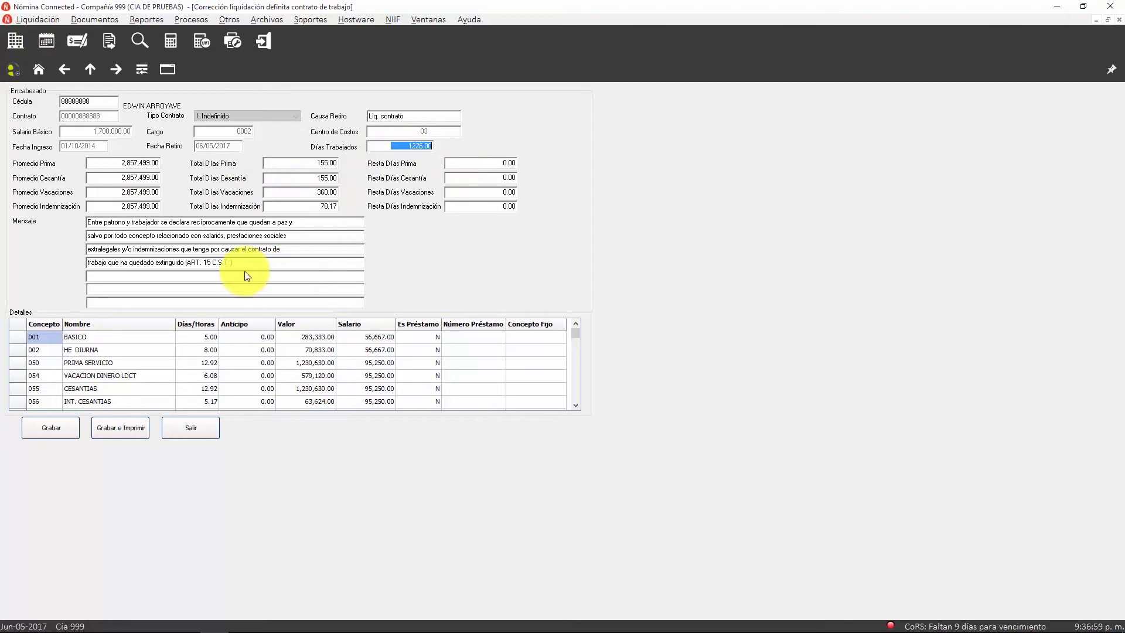
left_click(135, 339)
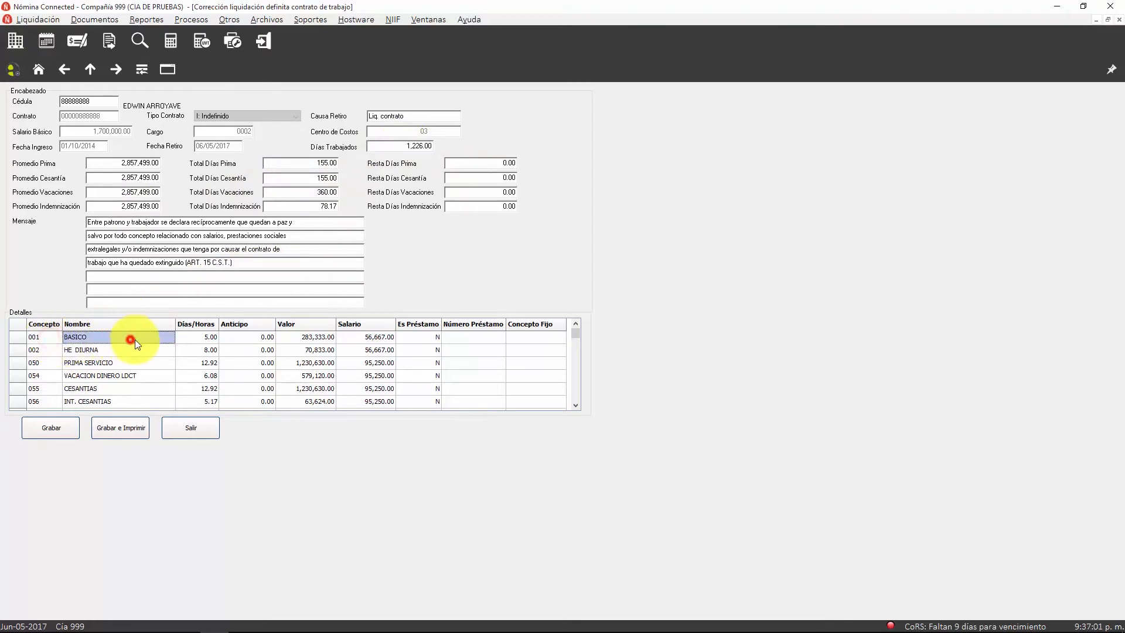
left_click(200, 339)
left_click(284, 339)
left_click(380, 338)
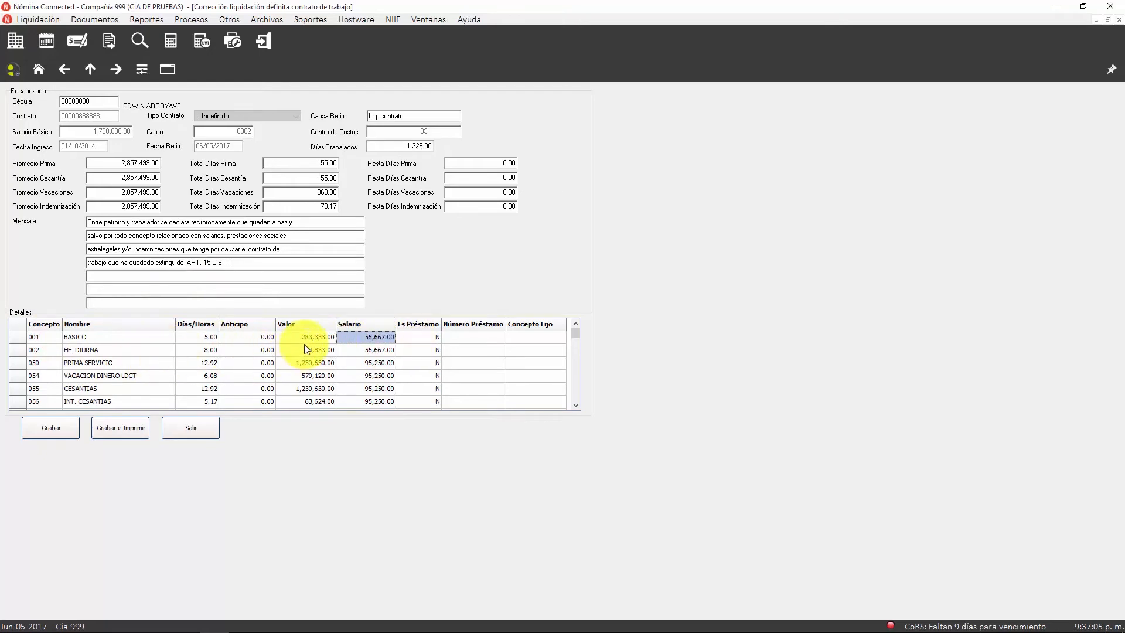
double_click(209, 339)
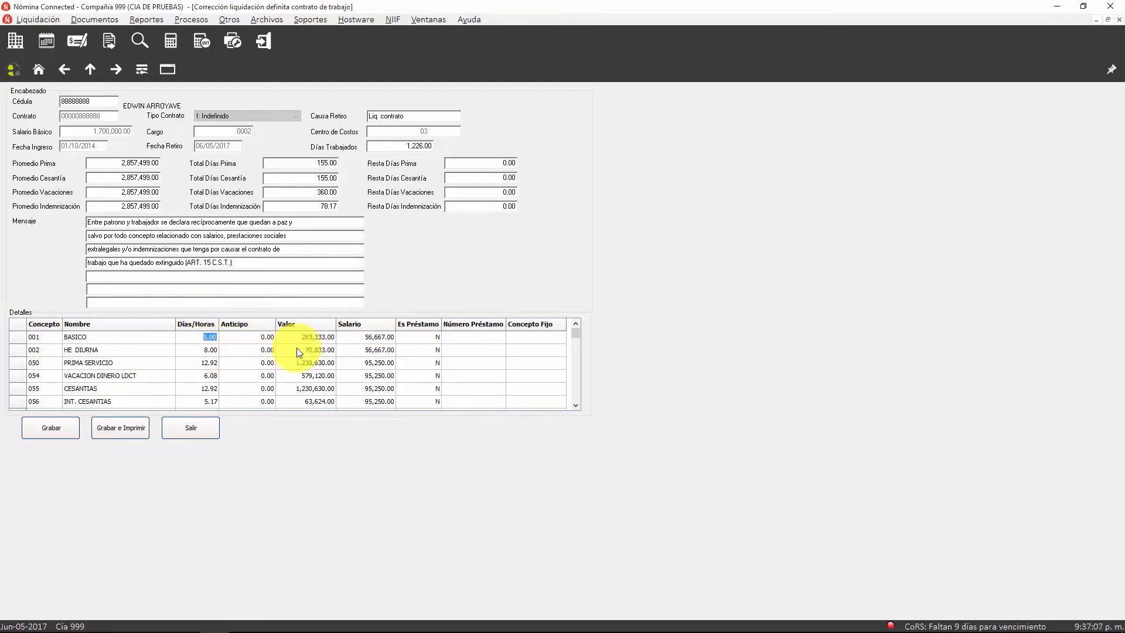
left_click(379, 337)
left_click(378, 337)
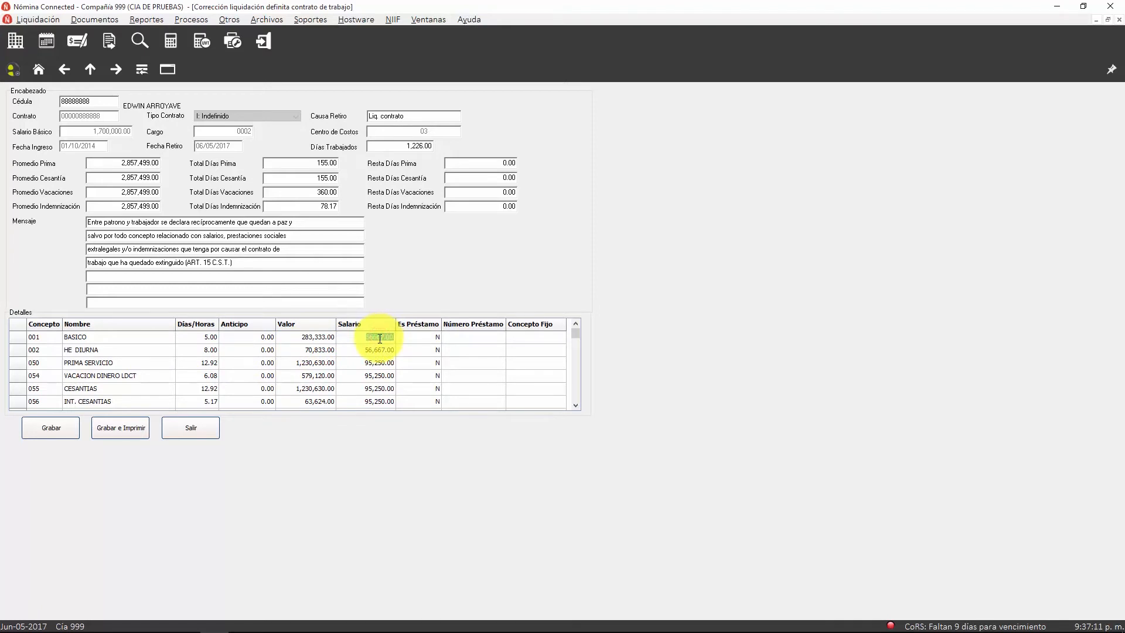
left_click(577, 405)
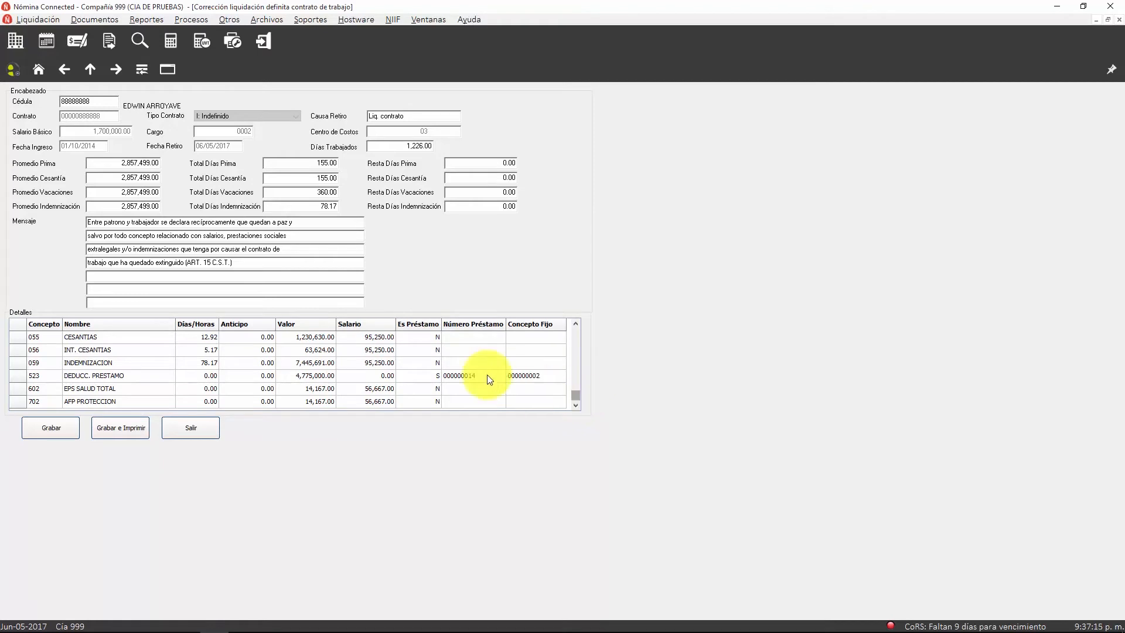
scroll(319, 347, "up", 5)
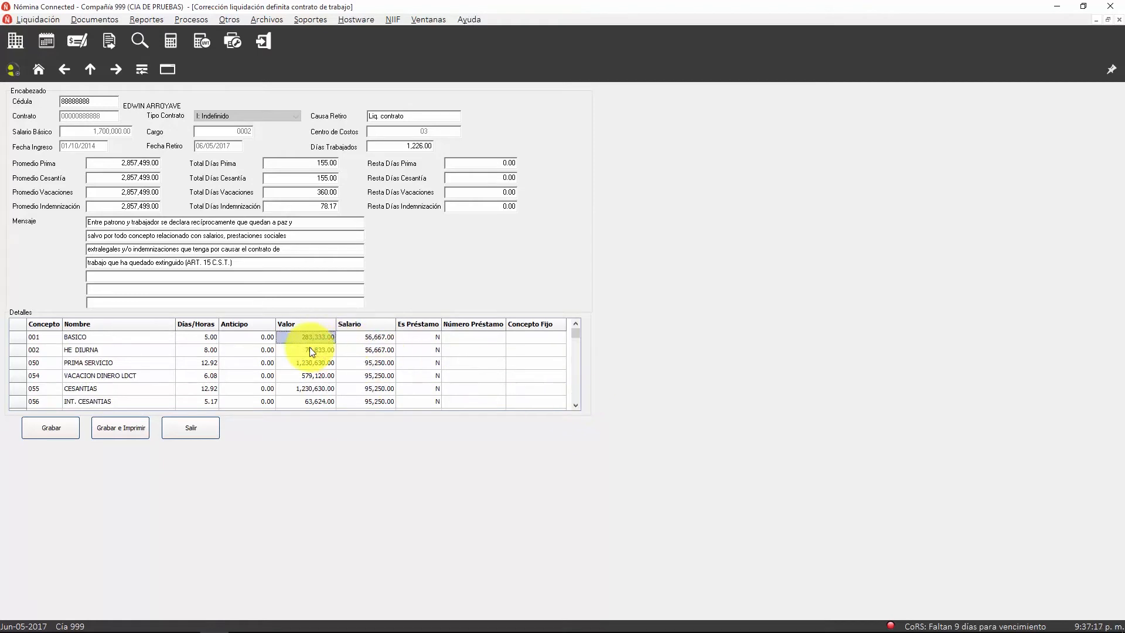
- Correct the HE DIURNA concept, setting its Días/Horas to 9 and its value to 80,000
left_click(308, 349)
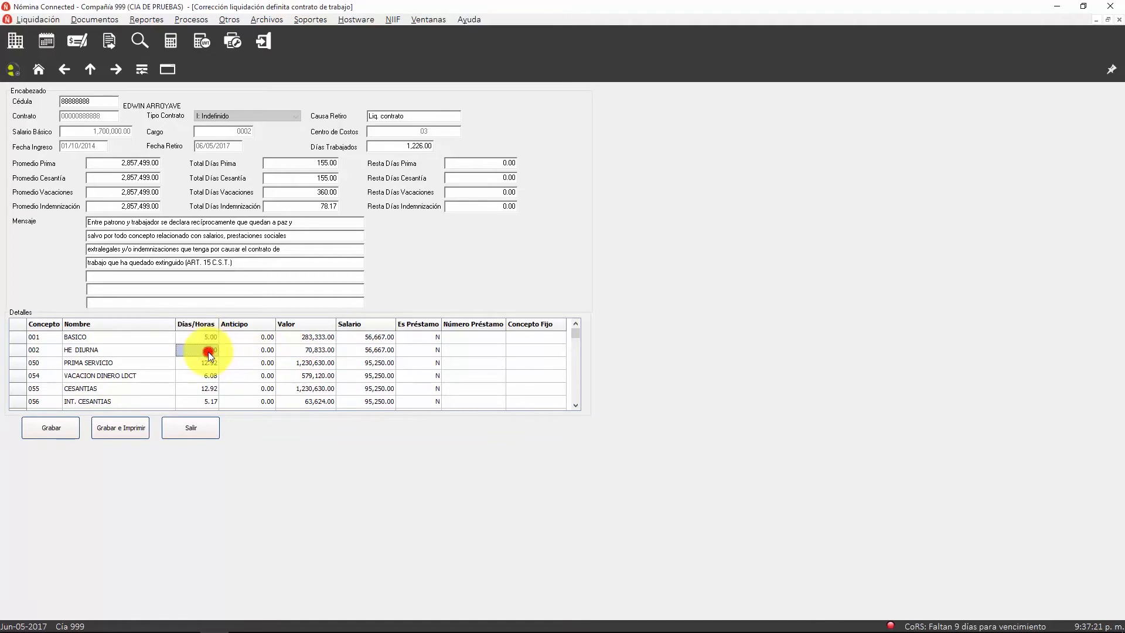
type("9")
key("Tab")
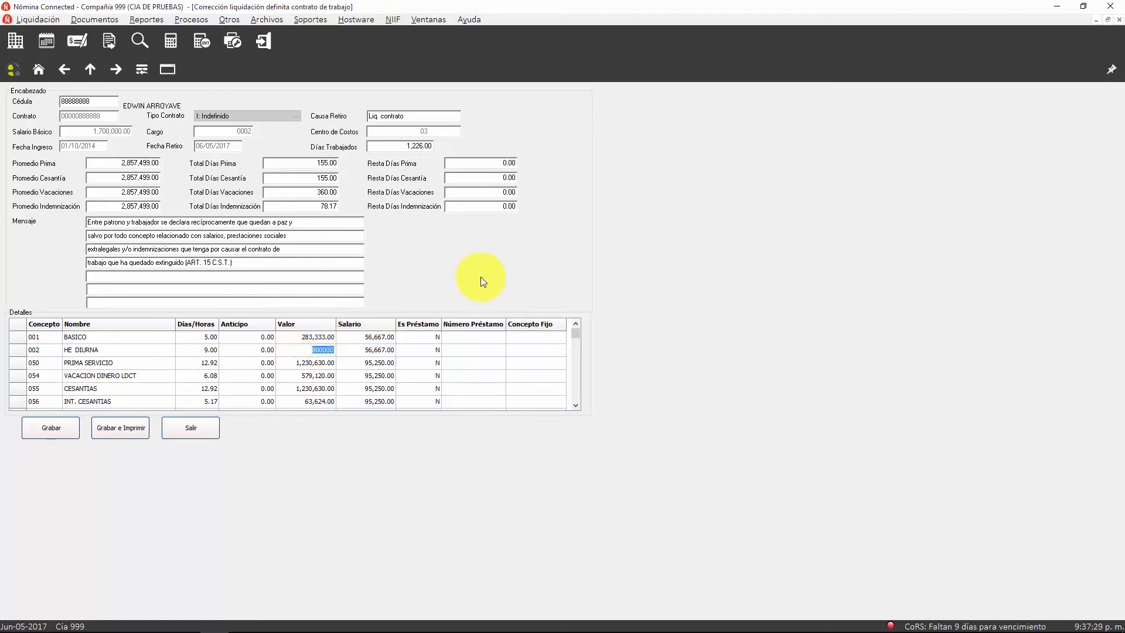
type("800")
key("Tab")
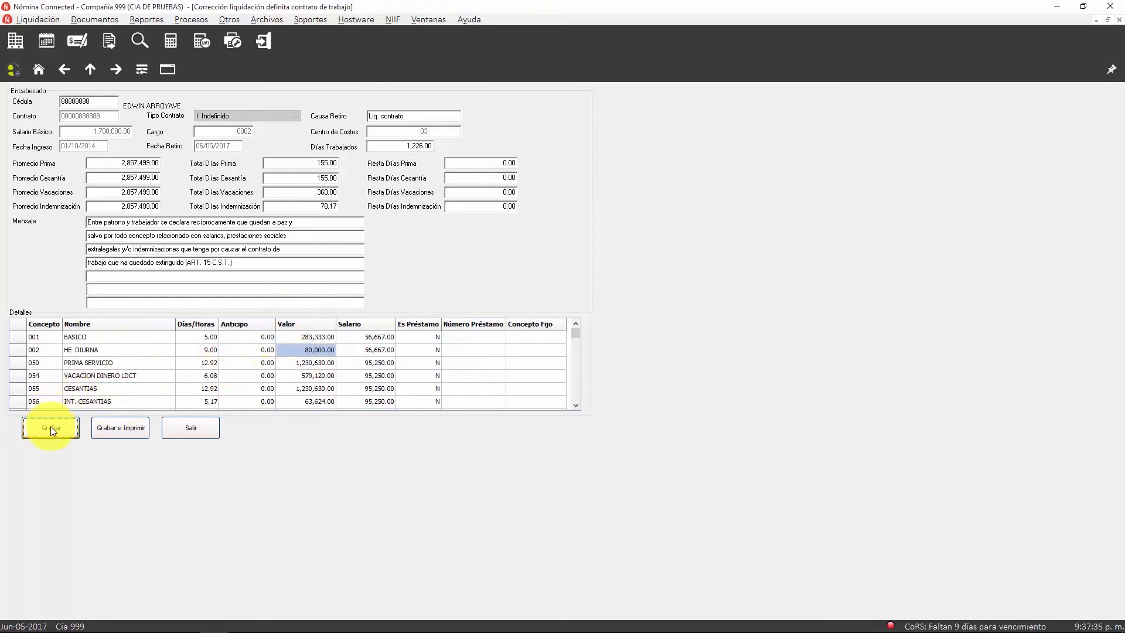
- Save and print the corrected settlement, check the regenerated report, and exit the correction
left_click(112, 431)
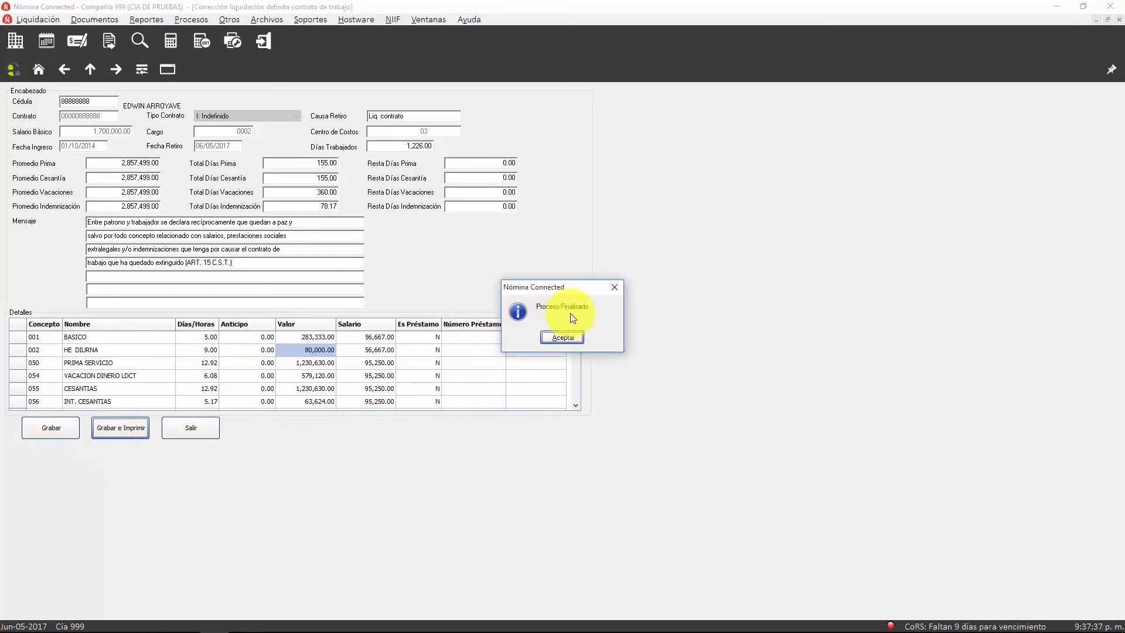
left_click(561, 338)
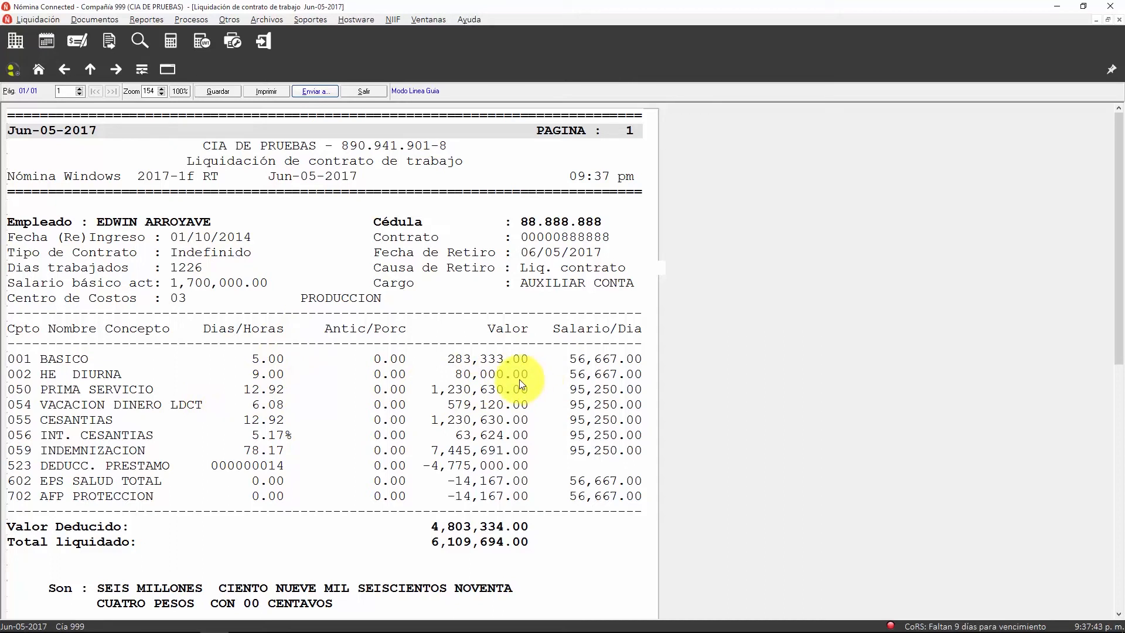
left_click(359, 93)
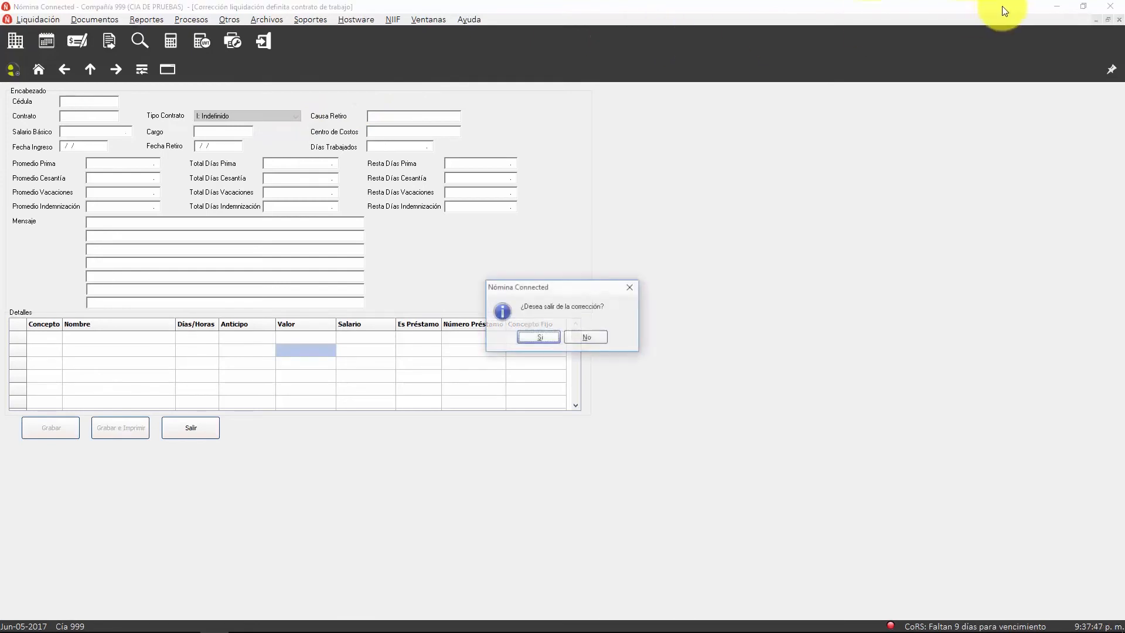
left_click(555, 338)
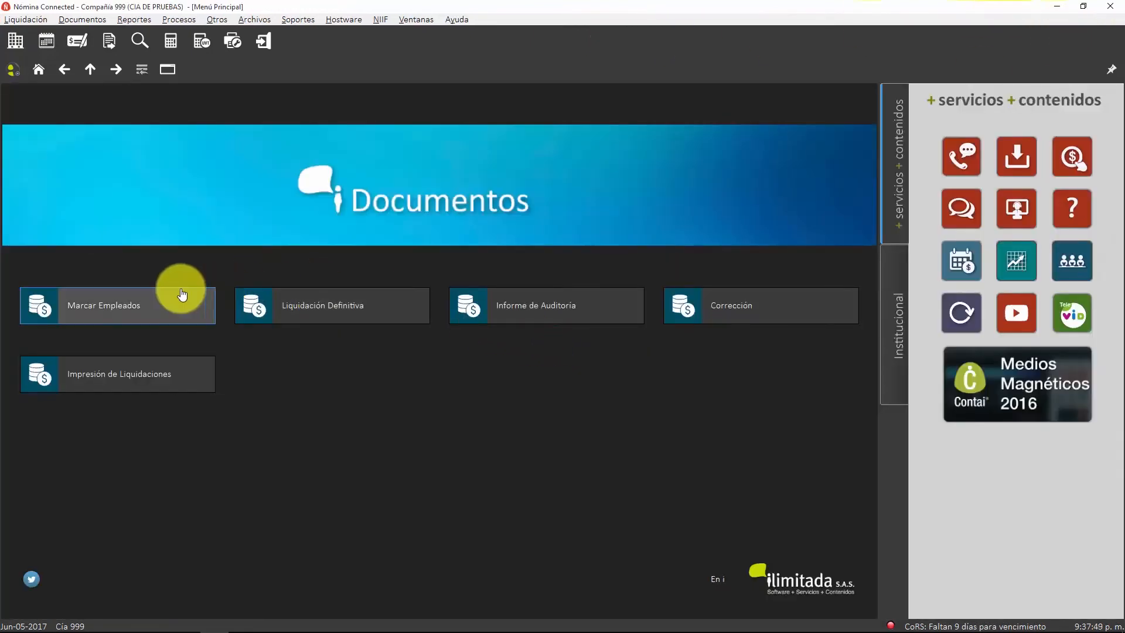
- Generate the periodic pre-payroll report by code for 06/05/2017 and check the employee's corrected settlement concepts
left_click(37, 74)
left_click(123, 296)
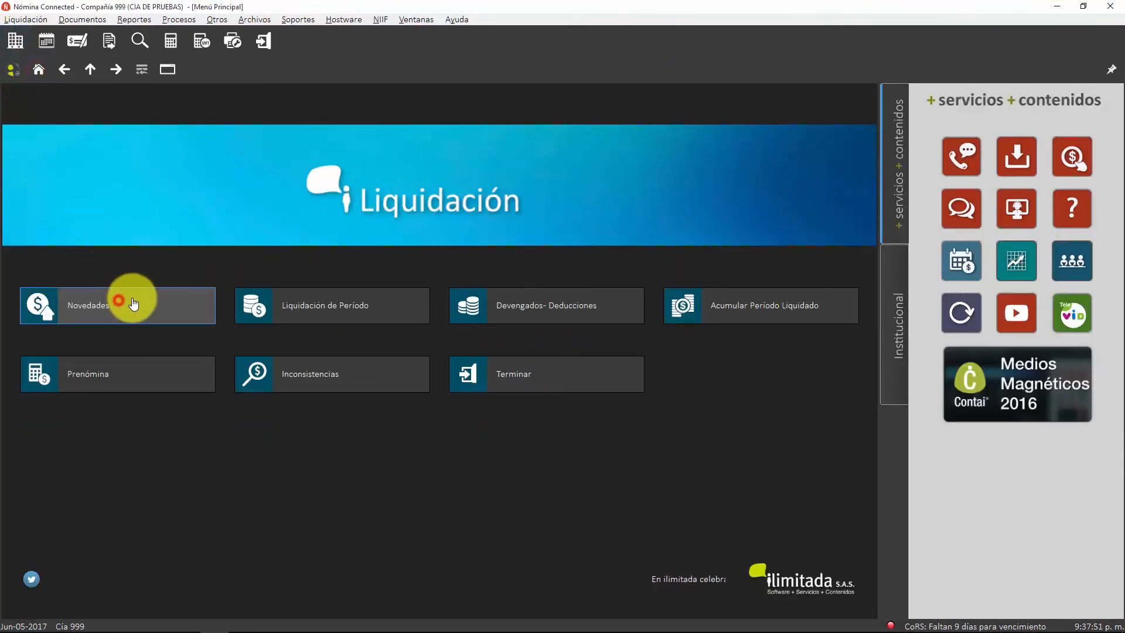
left_click(139, 369)
left_click(137, 312)
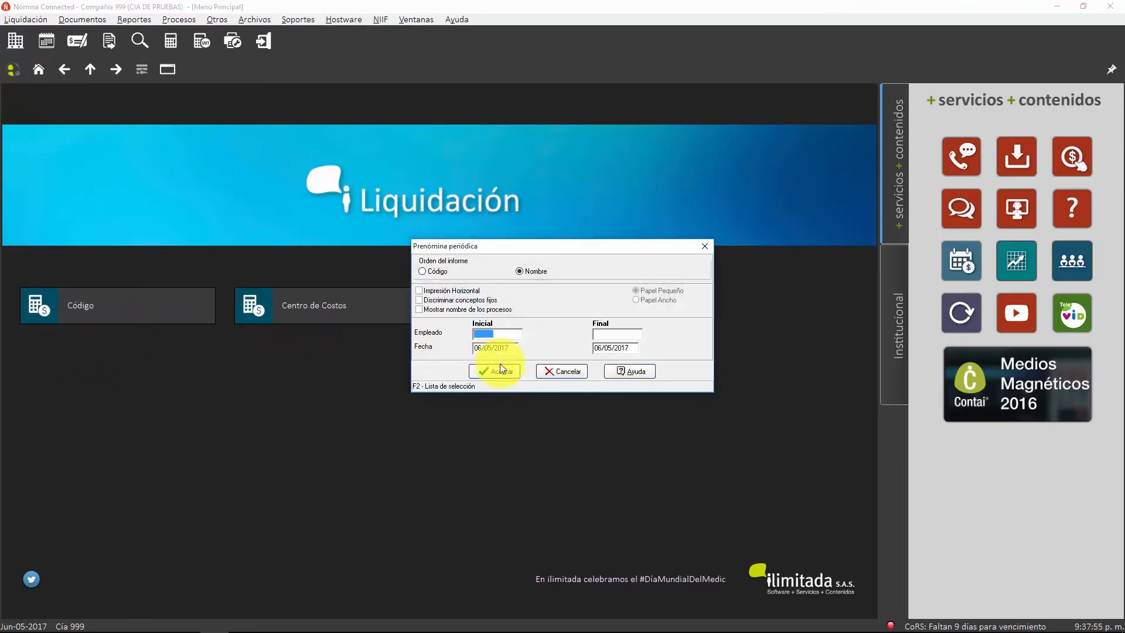
left_click(499, 370)
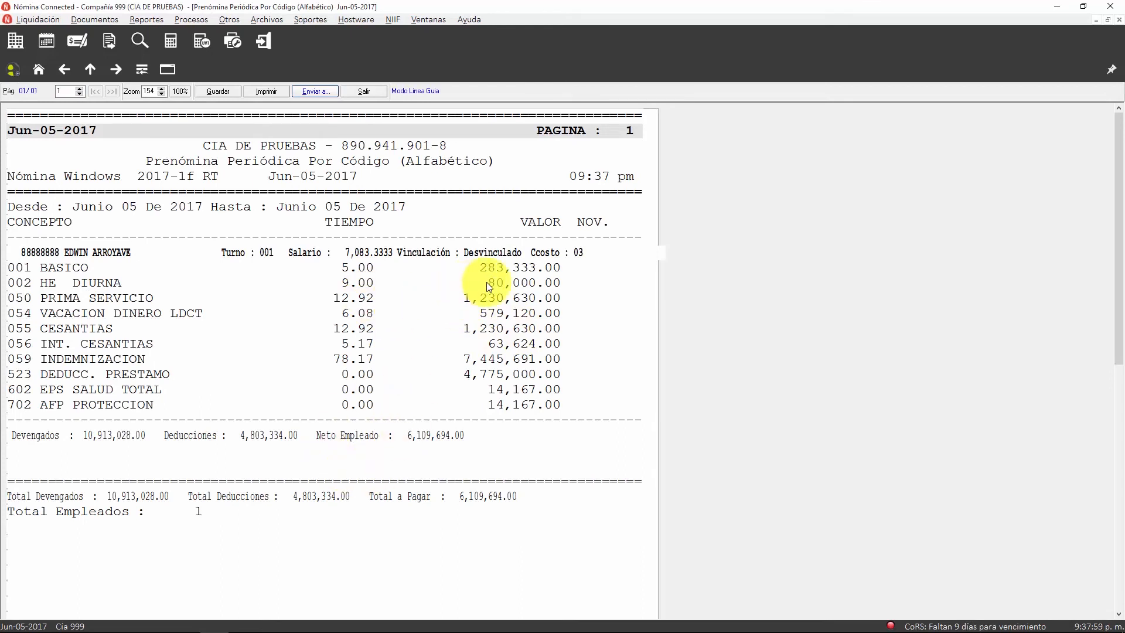
key("Escape")
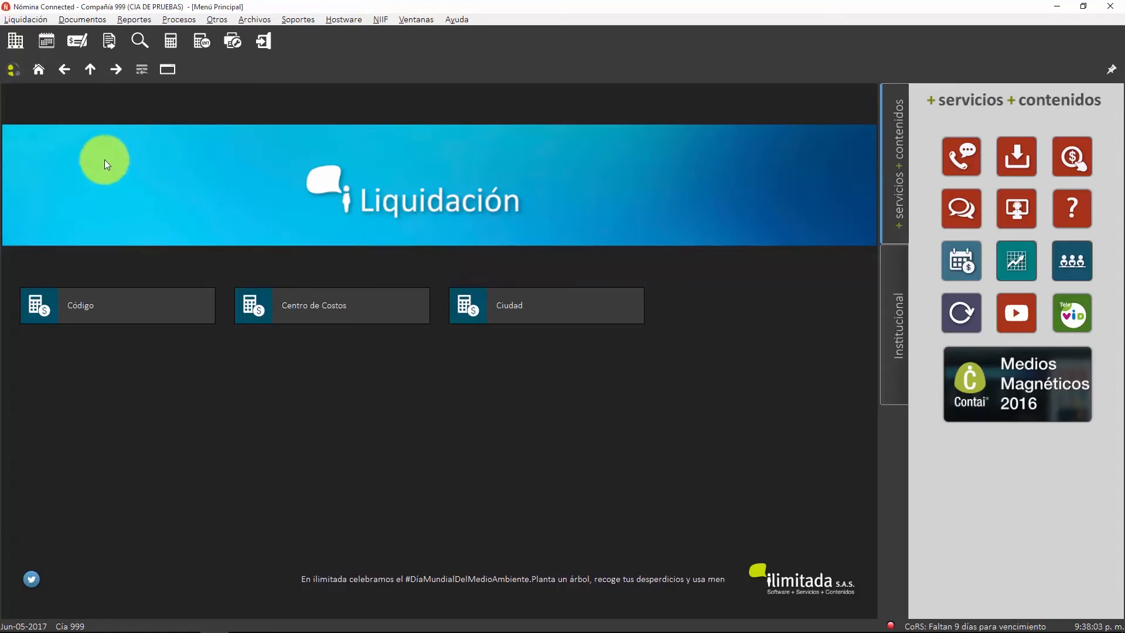
- Reprint the contract settlement through Impresión de Liquidaciones for the settled employee and contract, review the report, and close it
left_click(39, 69)
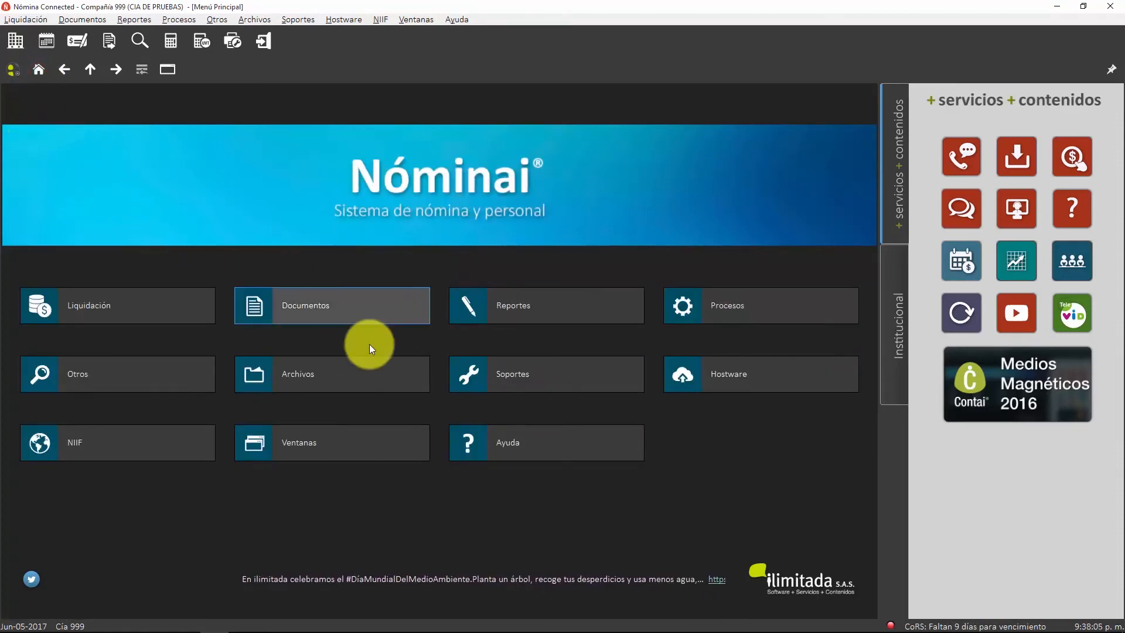
left_click(288, 300)
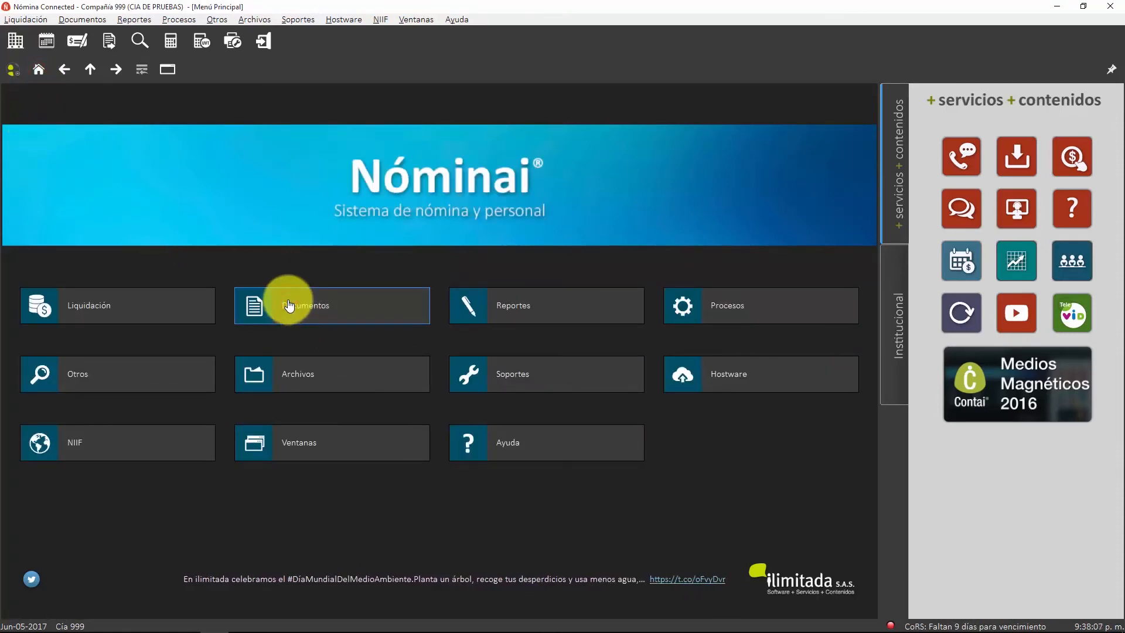
left_click(531, 379)
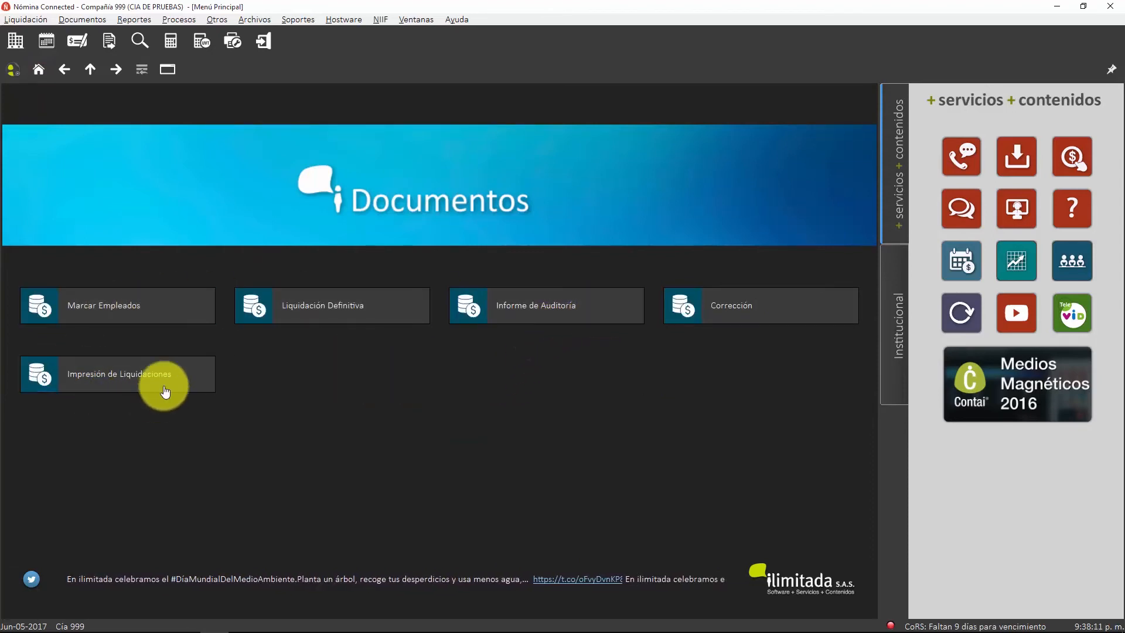
left_click(101, 382)
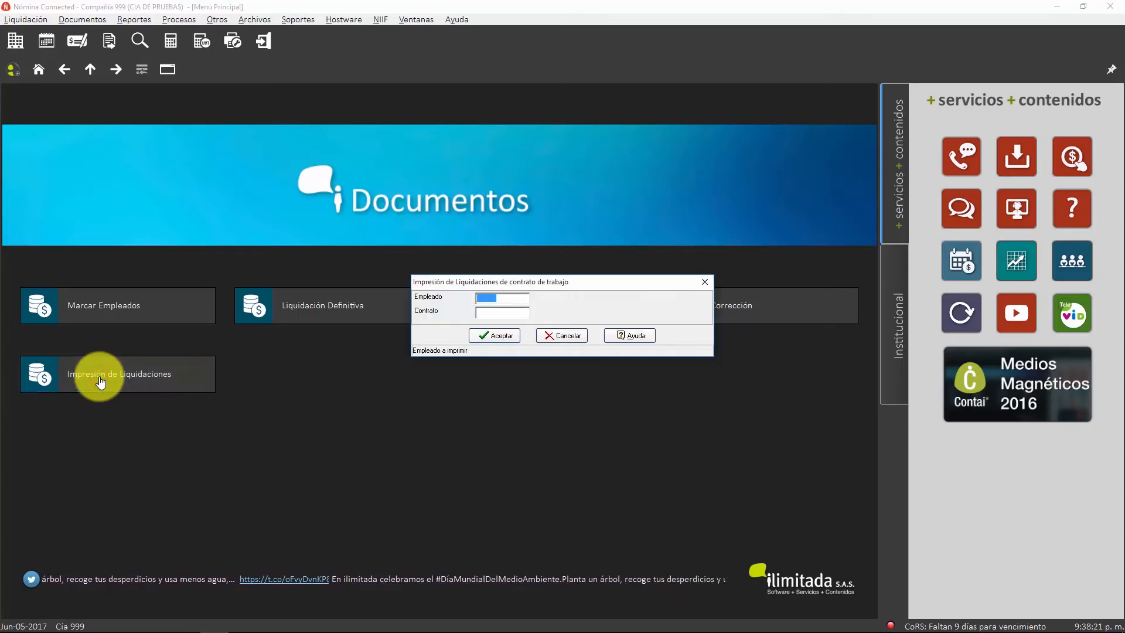
key("F2")
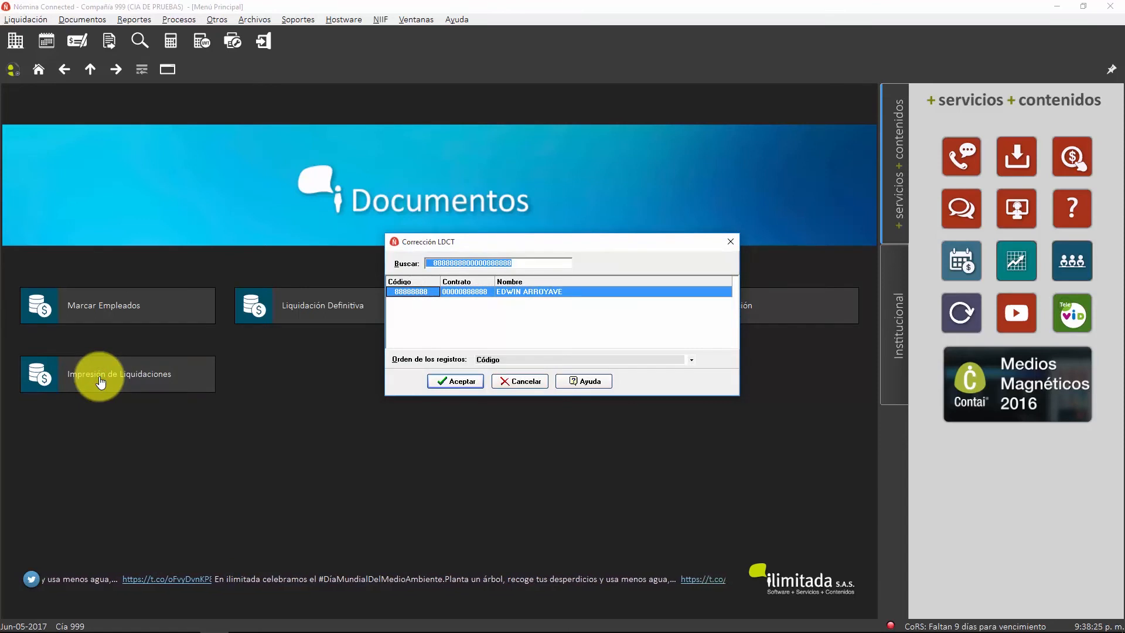
key("Return")
key("Return")
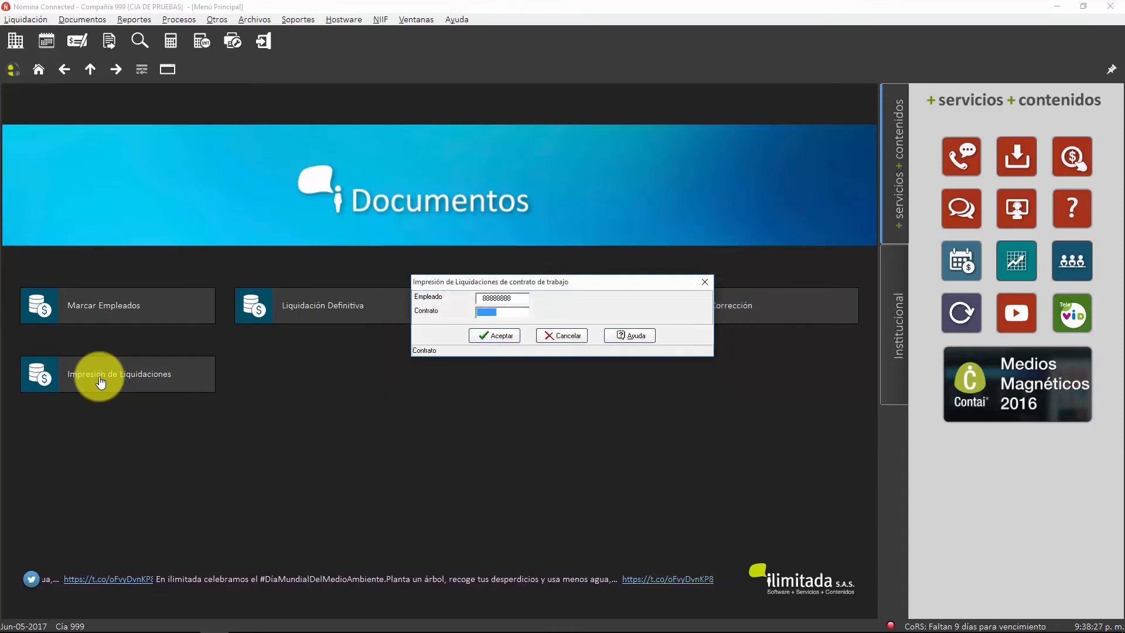
key("F2")
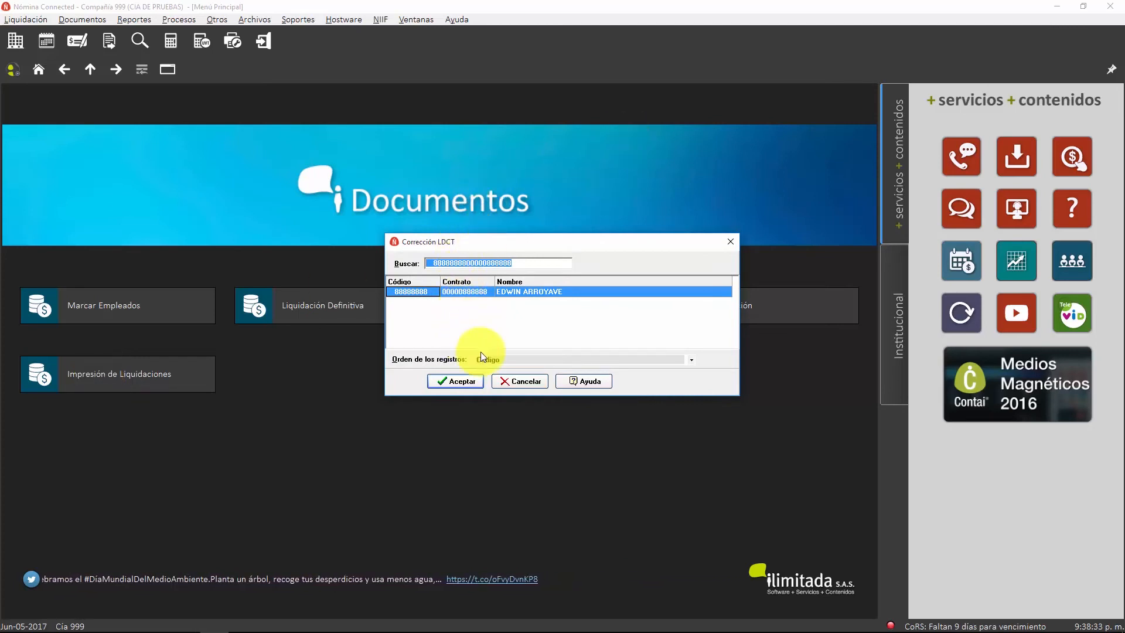
key("Return")
left_click(501, 325)
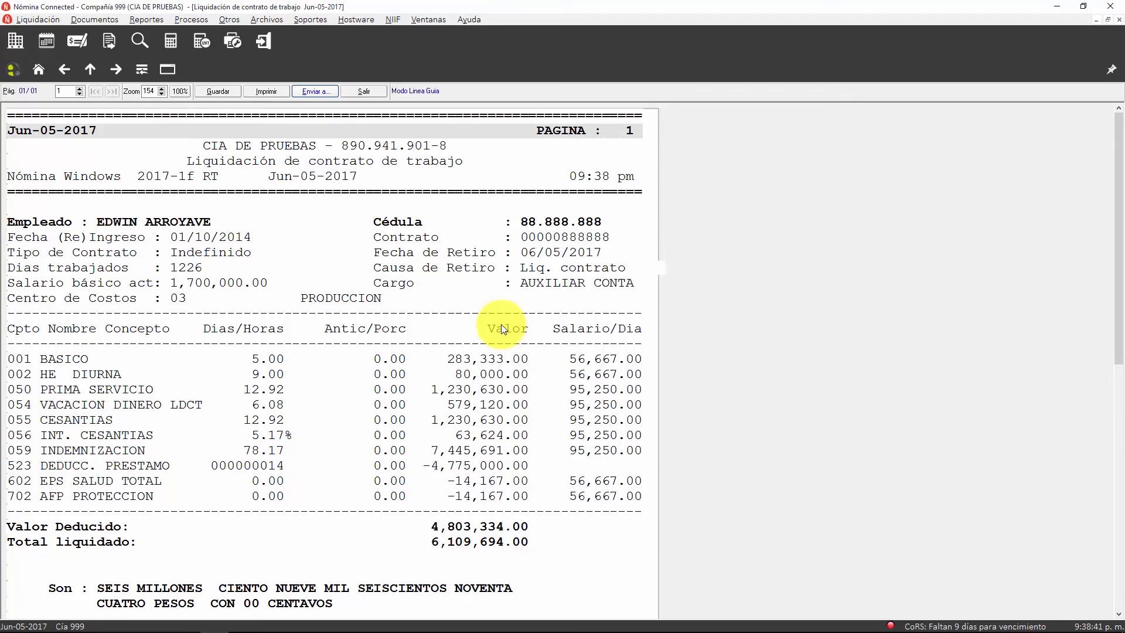
key("Escape")
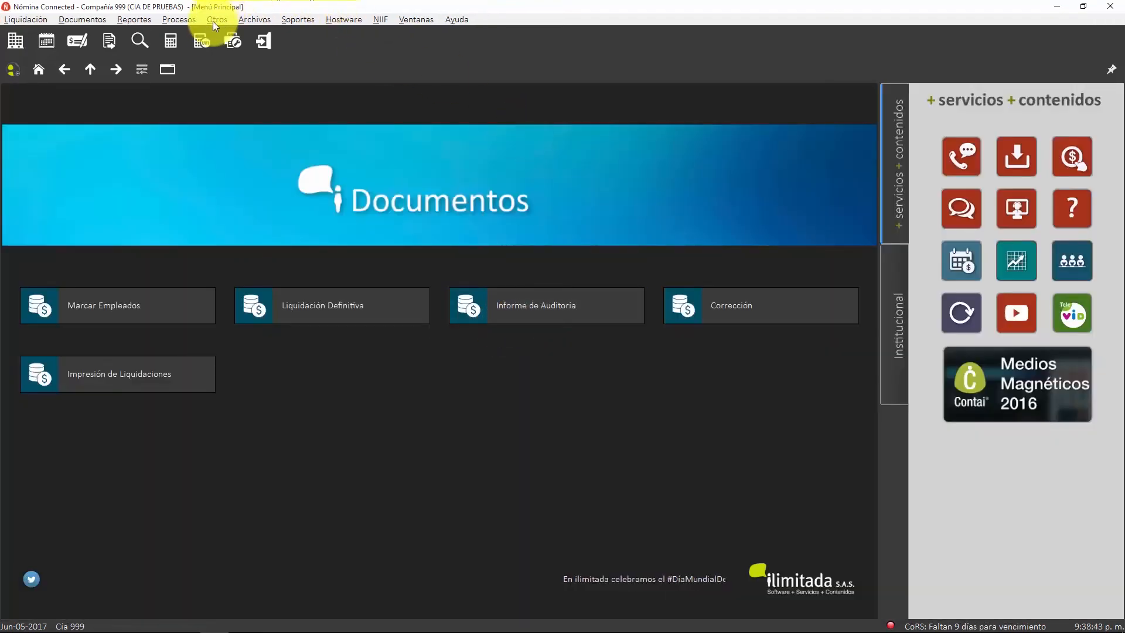
- Open the employee reinstatement process (Proceso de Reintegros) and set the contract type to Indefinido
left_click(22, 48)
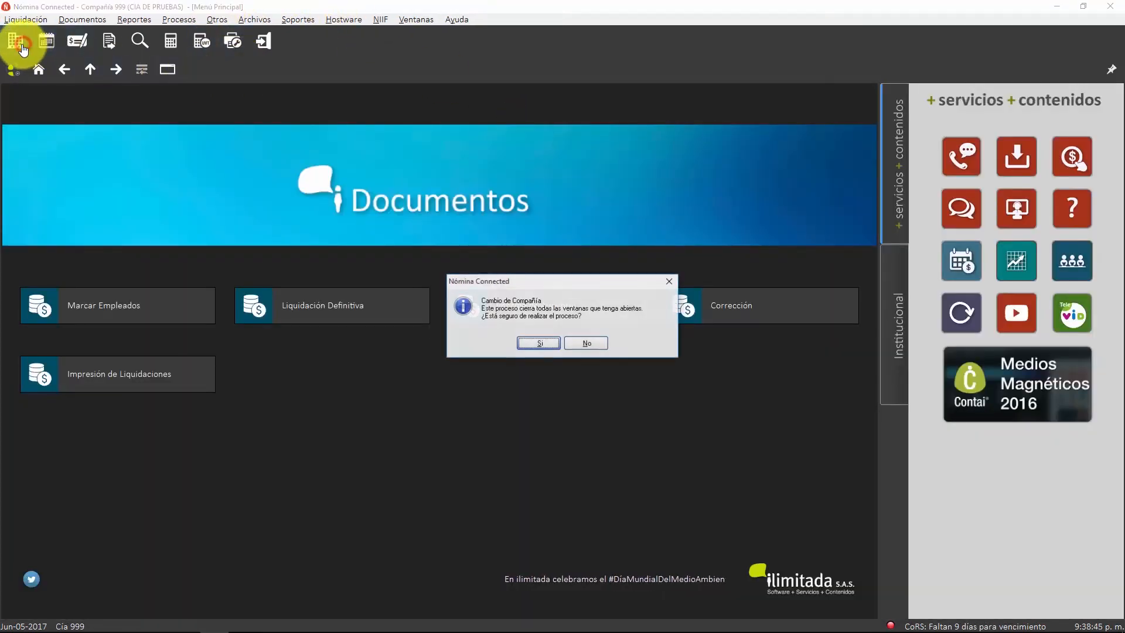
left_click(585, 344)
left_click(38, 70)
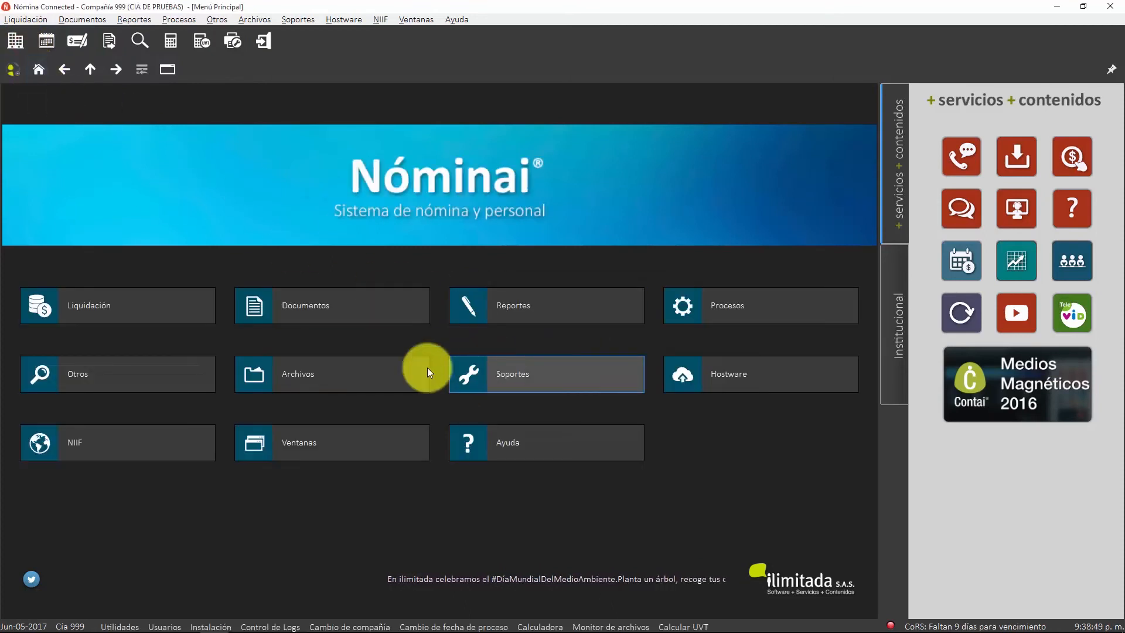
left_click(344, 368)
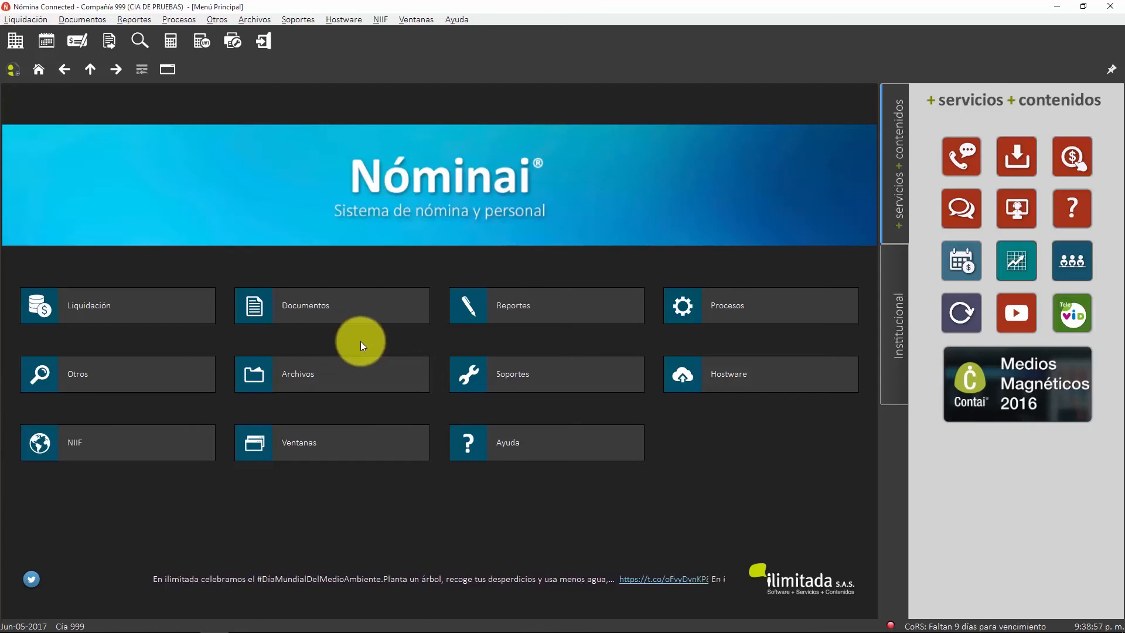
left_click(726, 310)
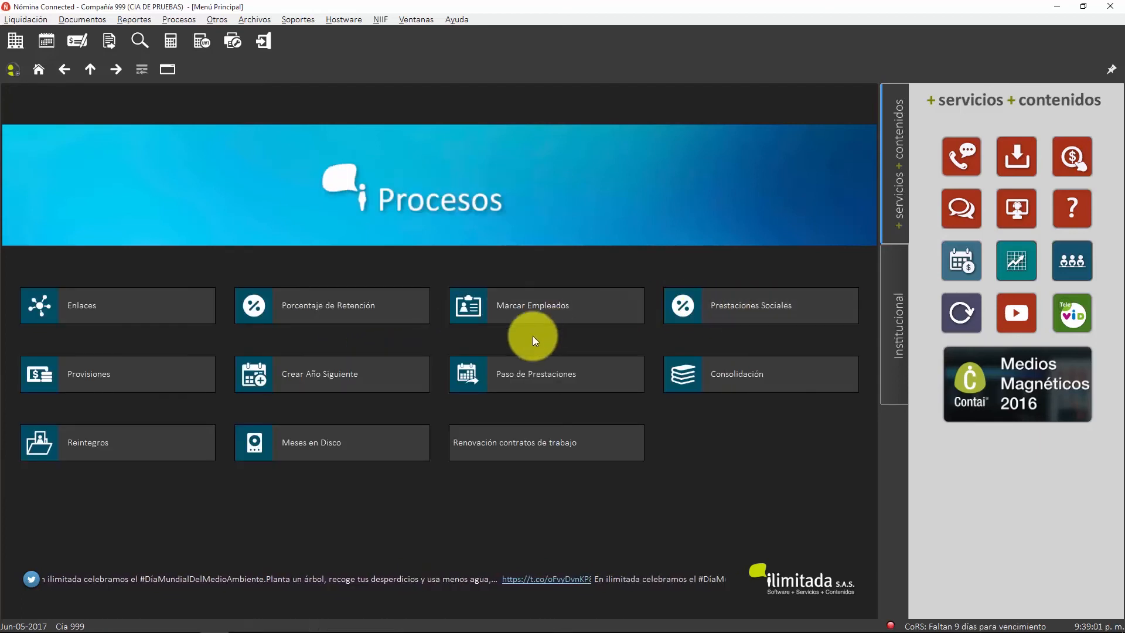
left_click(168, 445)
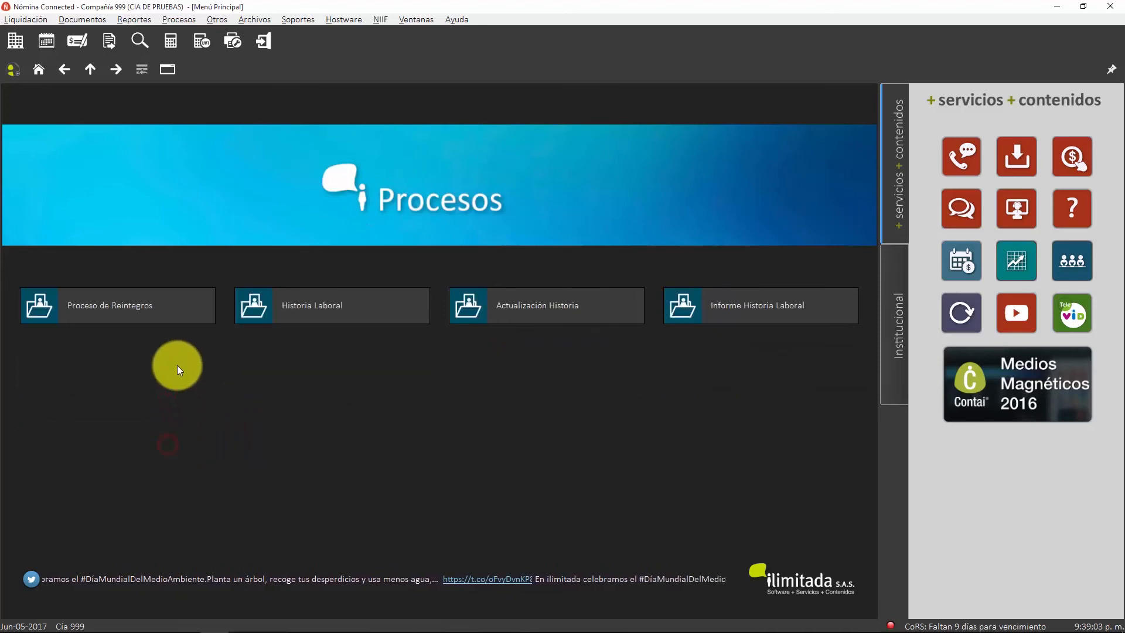
left_click(153, 312)
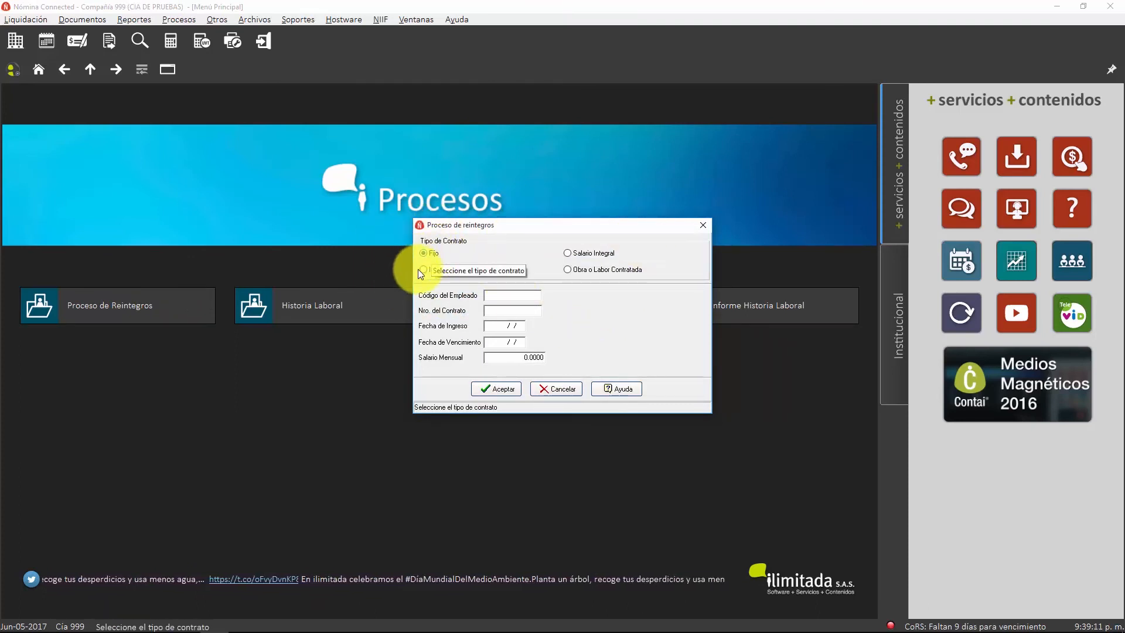
left_click(437, 254)
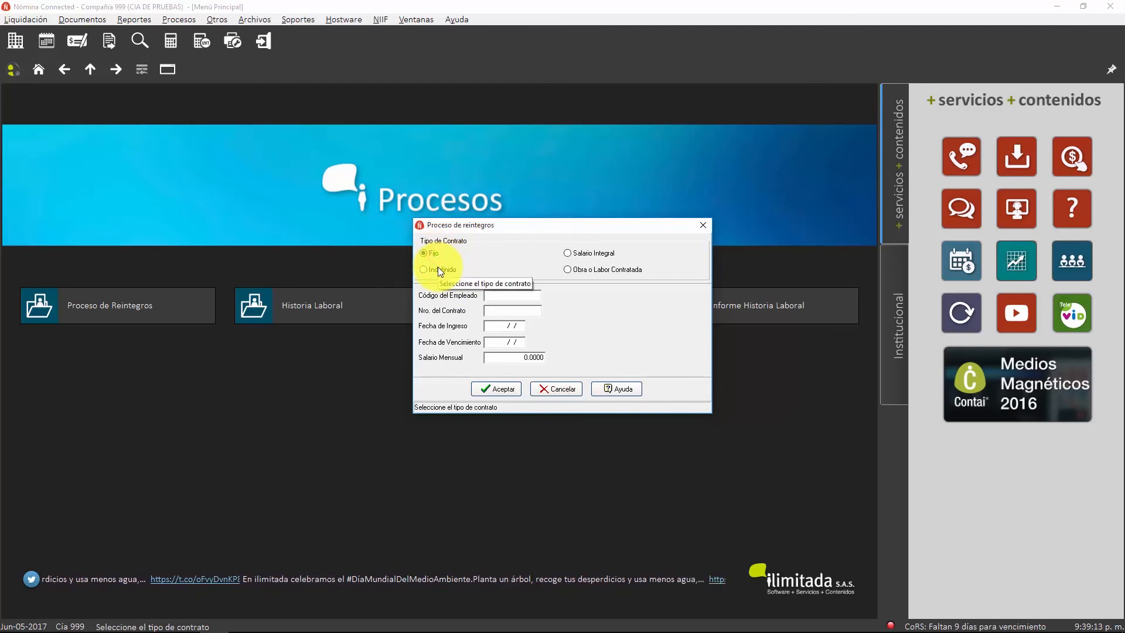
left_click(438, 268)
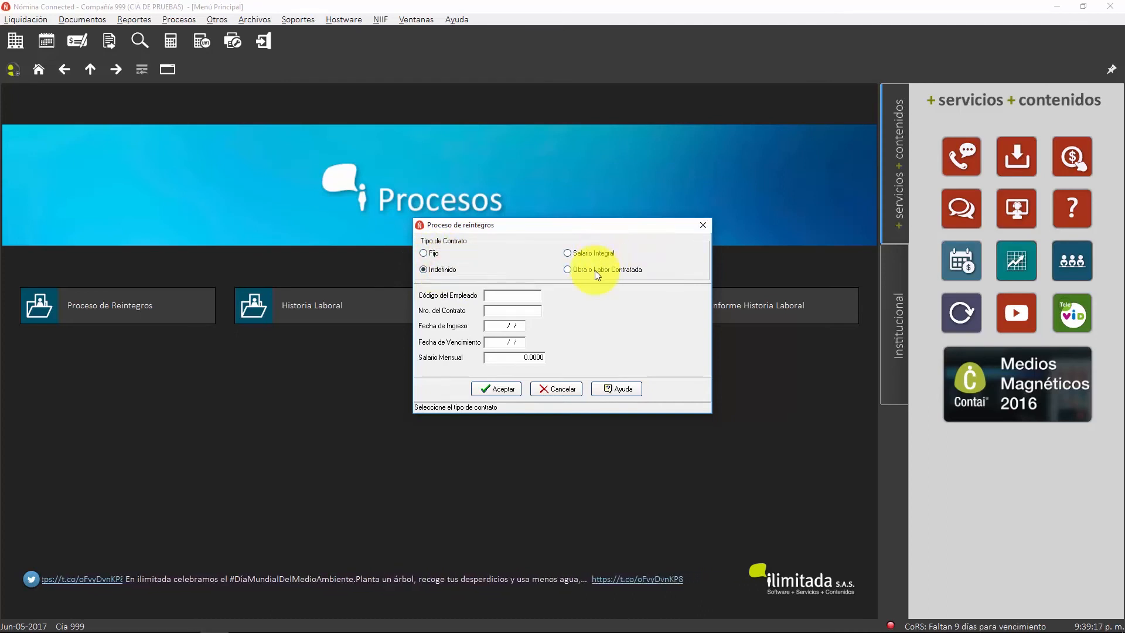
- Select the settled employee from the employment history list and enter the new contract number
left_click(523, 296)
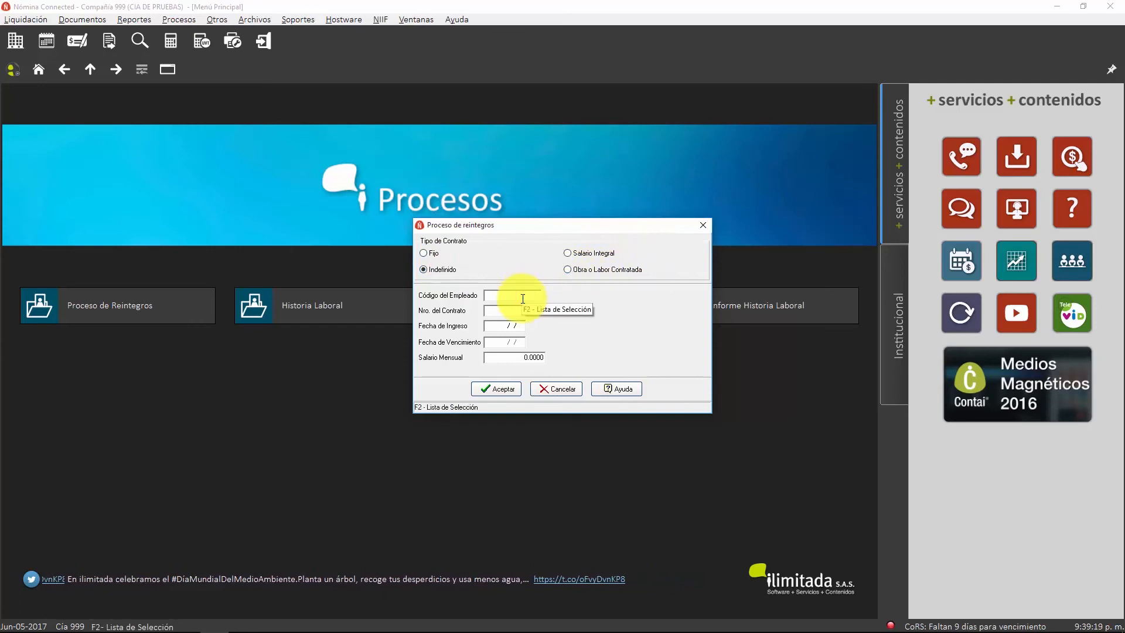
key("F2")
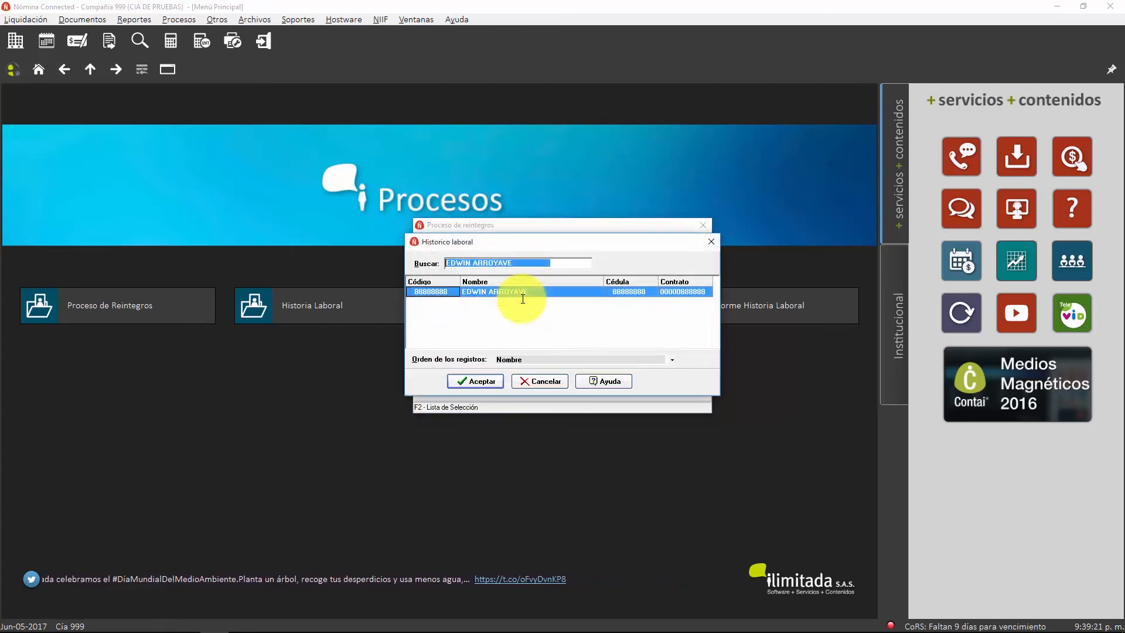
key("Return")
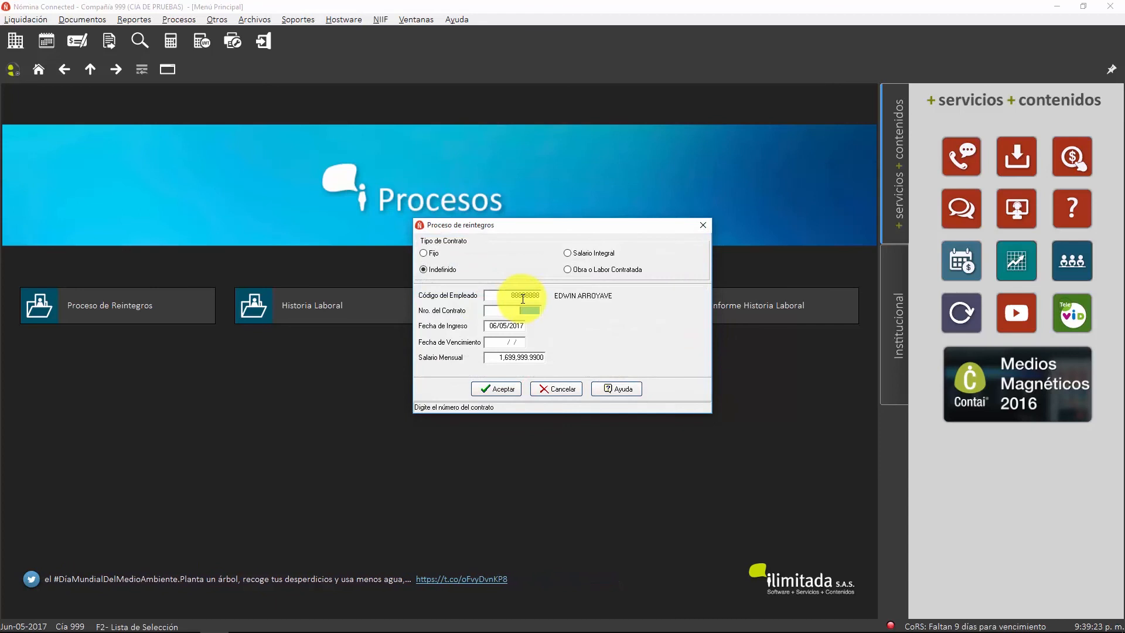
type("18888888")
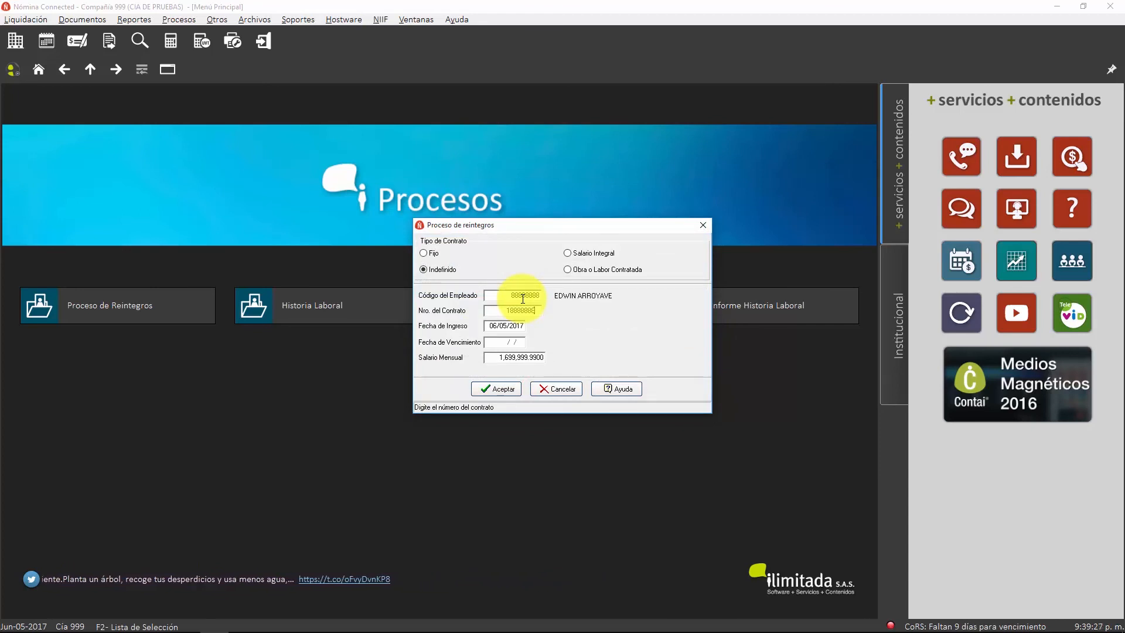
key("Return")
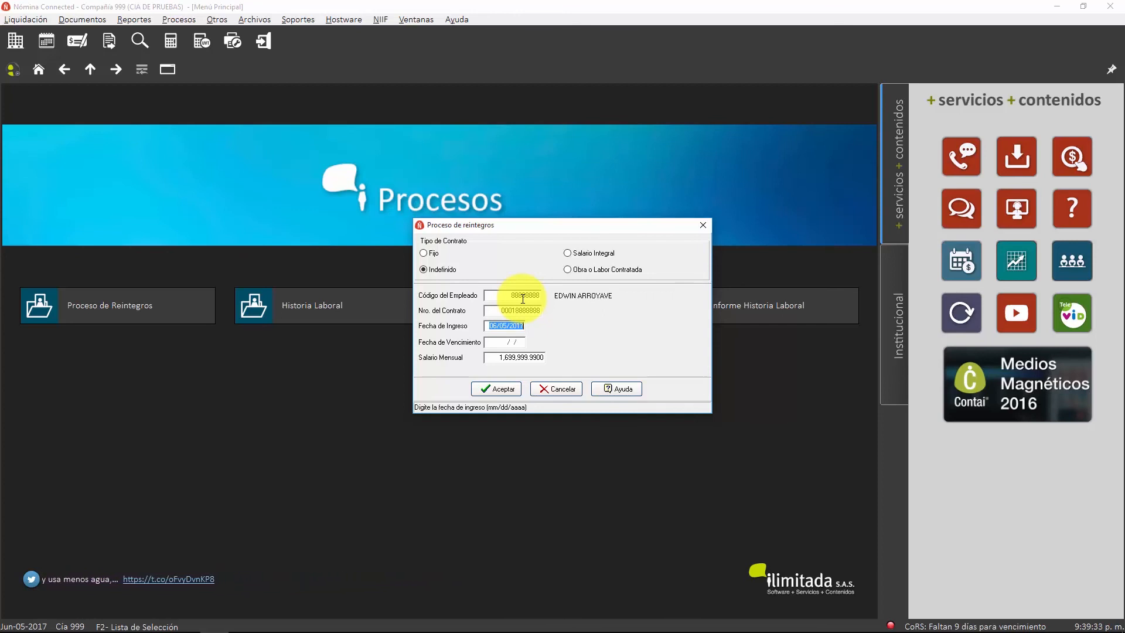
- Set the entry date to 06/06/2017 and the monthly salary to 2,000,000, and run the reinstatement
type("06062017")
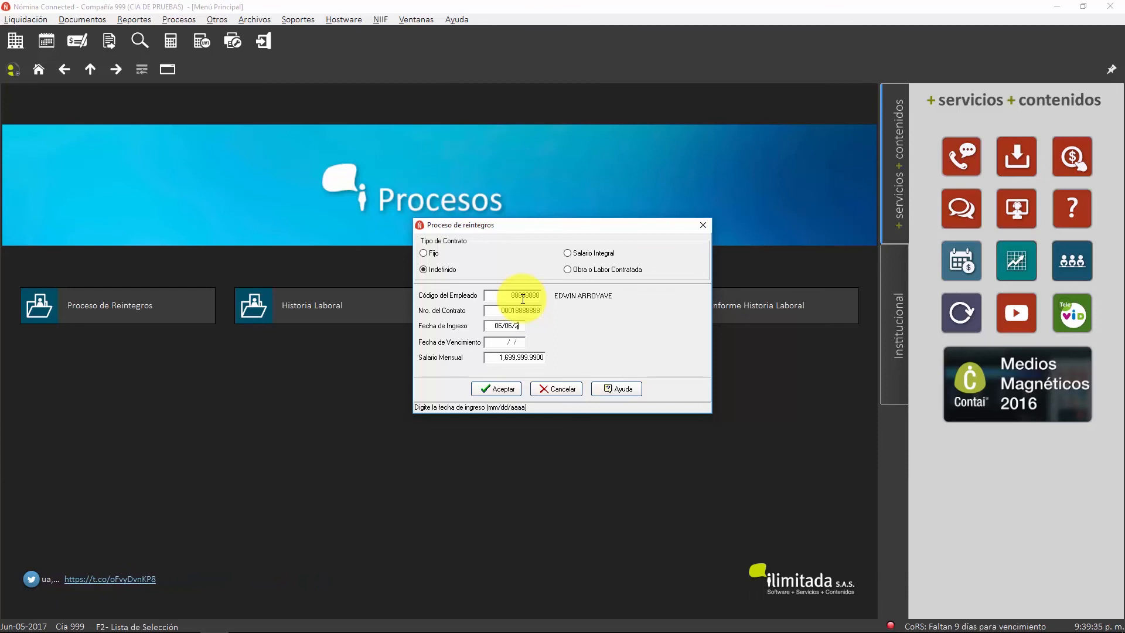
key("Return")
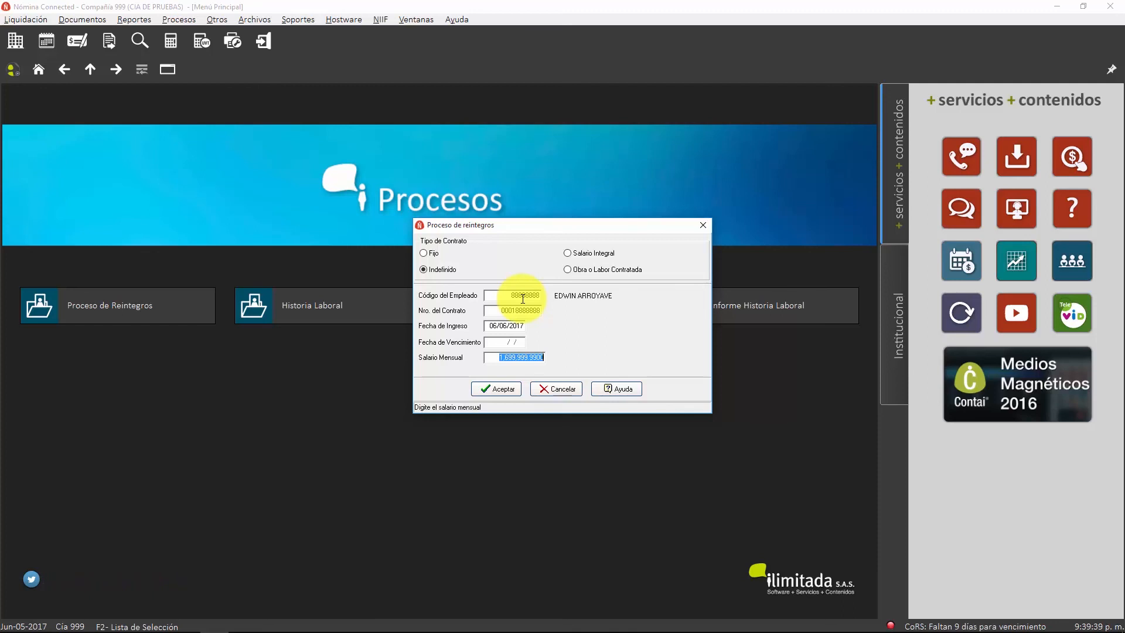
type("2000000")
key("Return")
key("Return")
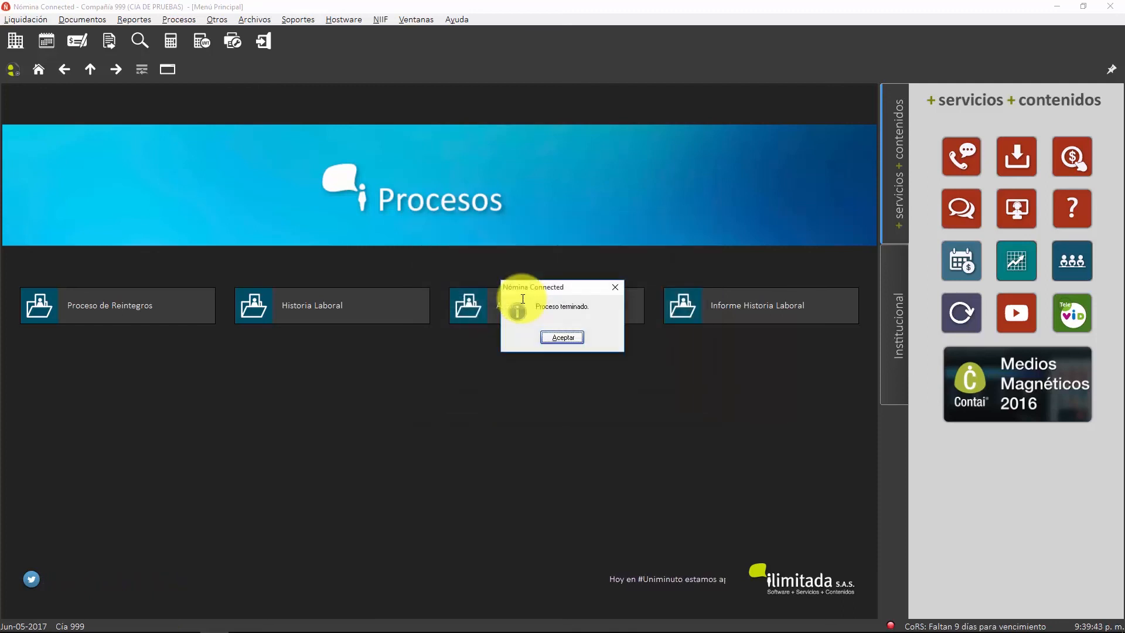
key("Return")
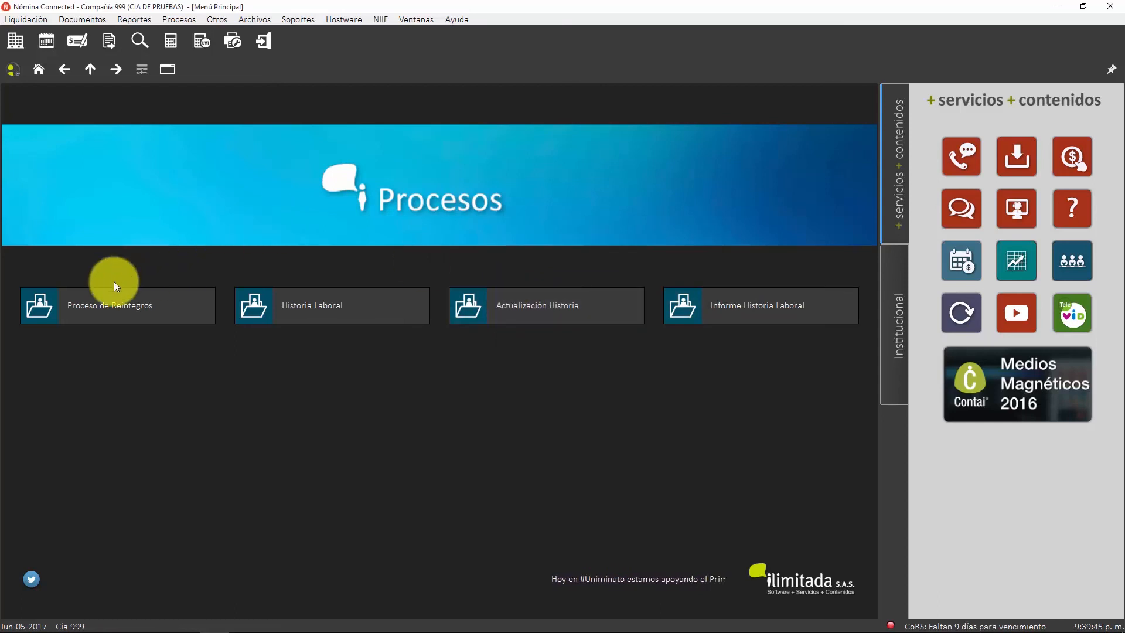
- Open the reinstated employee's record in the employee master, examine the employment link, contract, salary and date information, and exit to the main menu
left_click(39, 69)
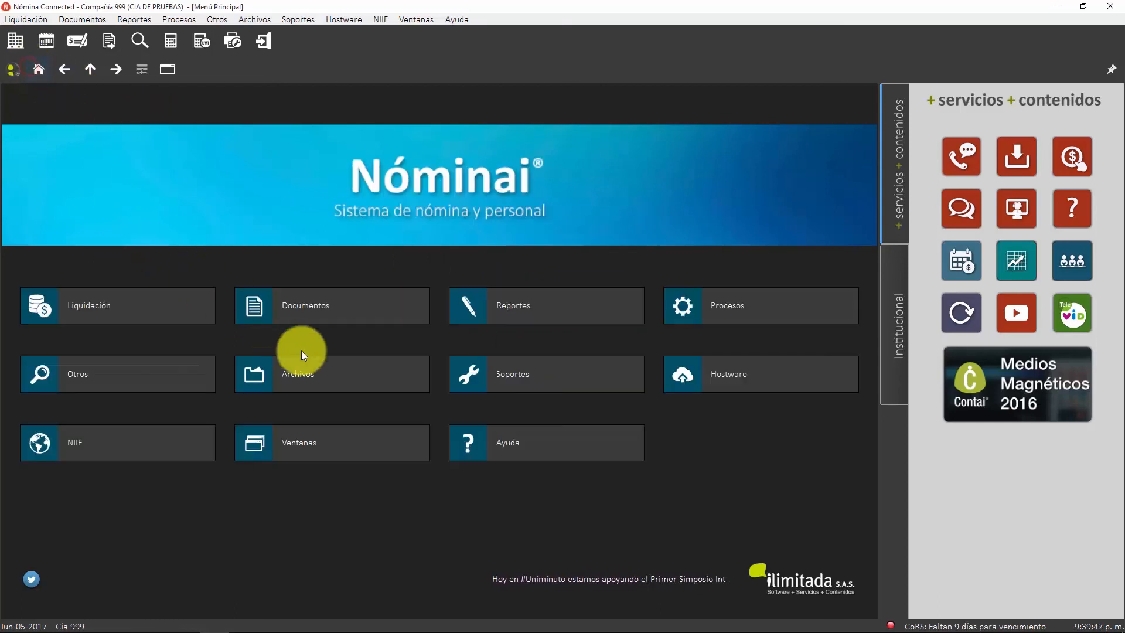
left_click(326, 376)
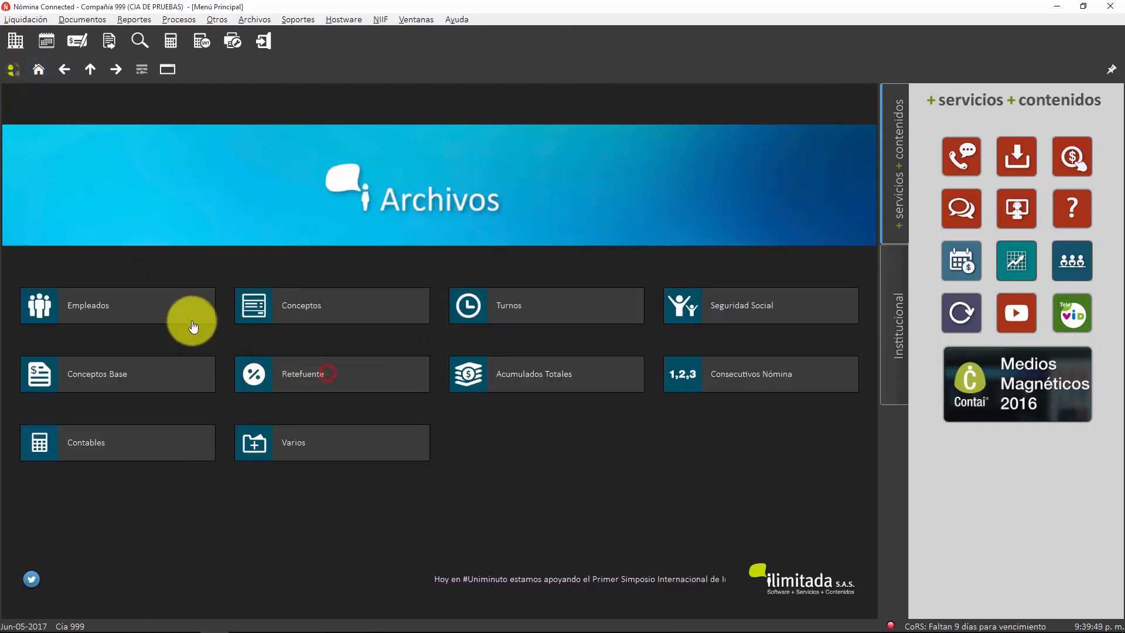
left_click(136, 305)
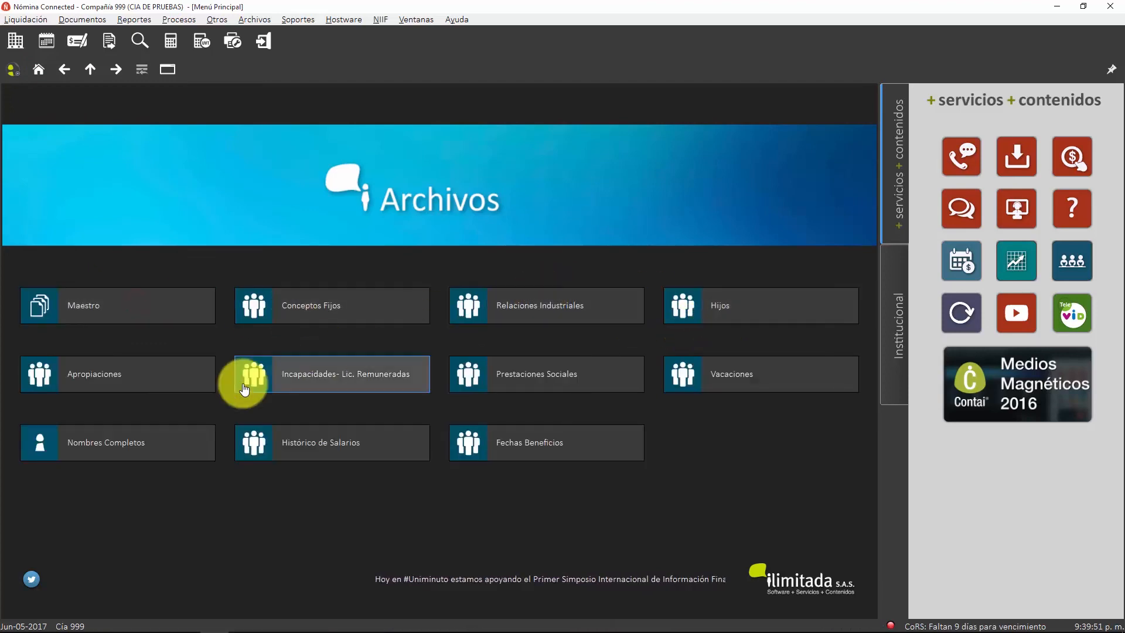
left_click(161, 311)
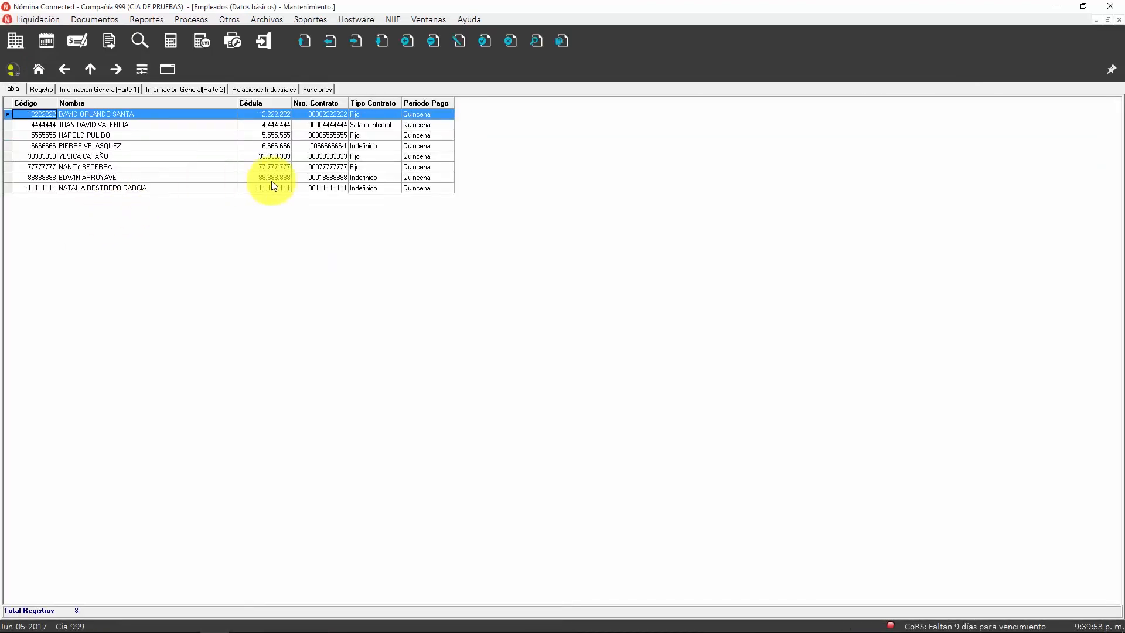
double_click(426, 177)
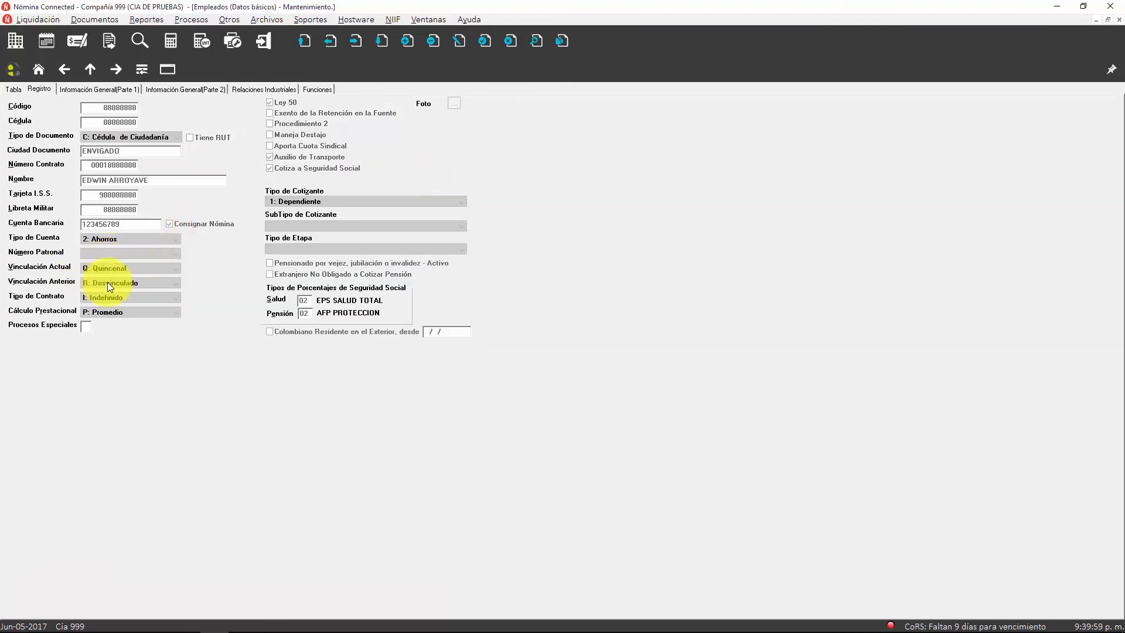
left_click(161, 89)
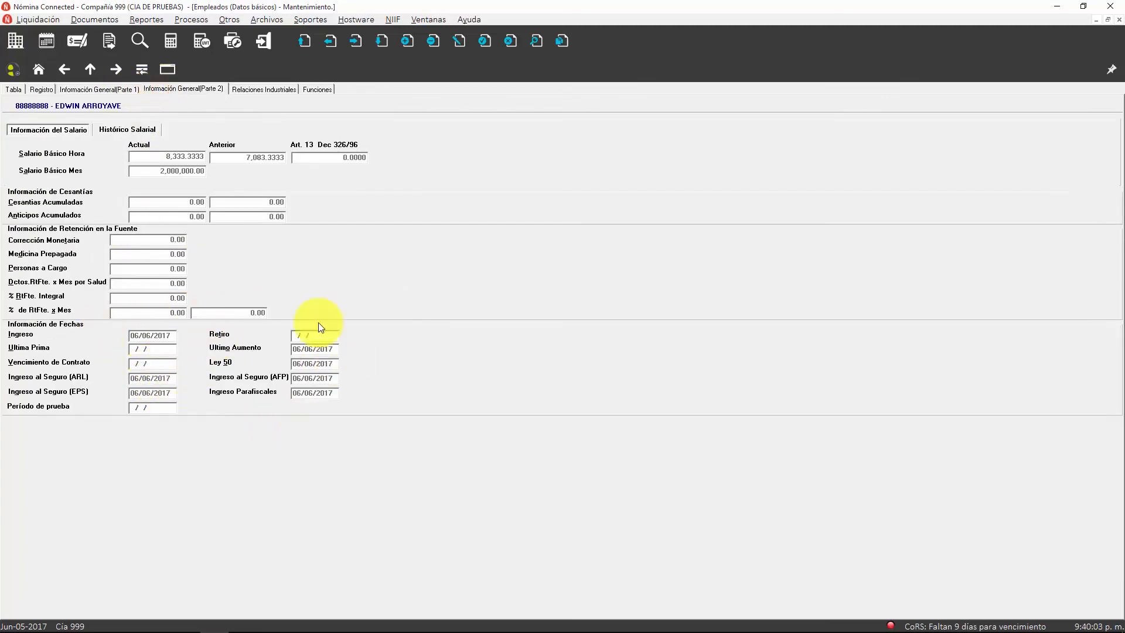
key("Escape")
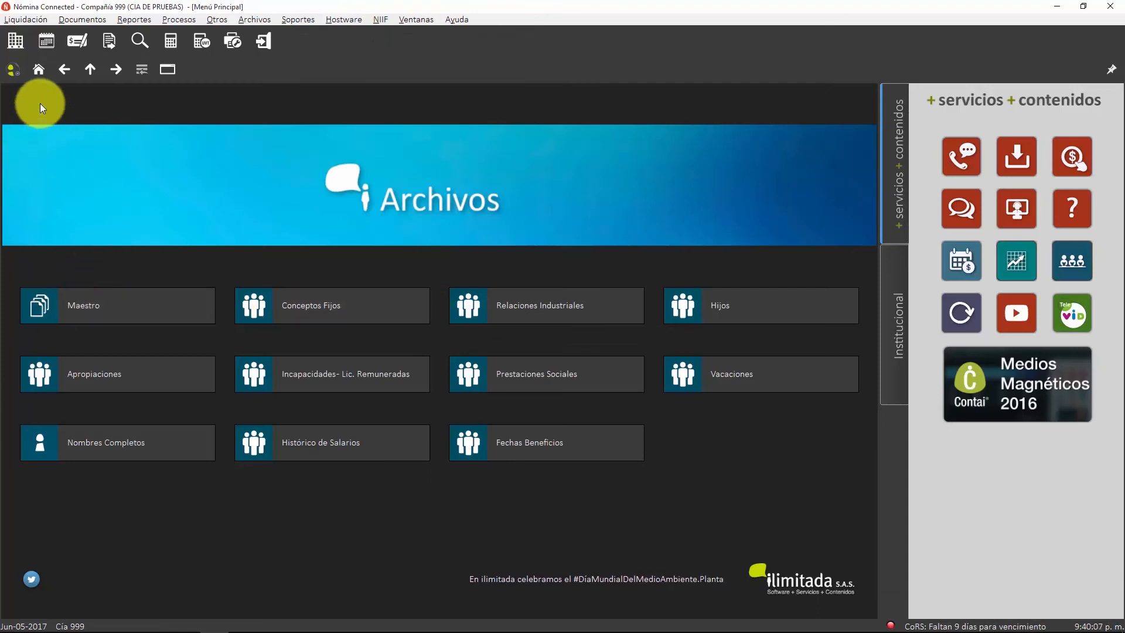
left_click(38, 70)
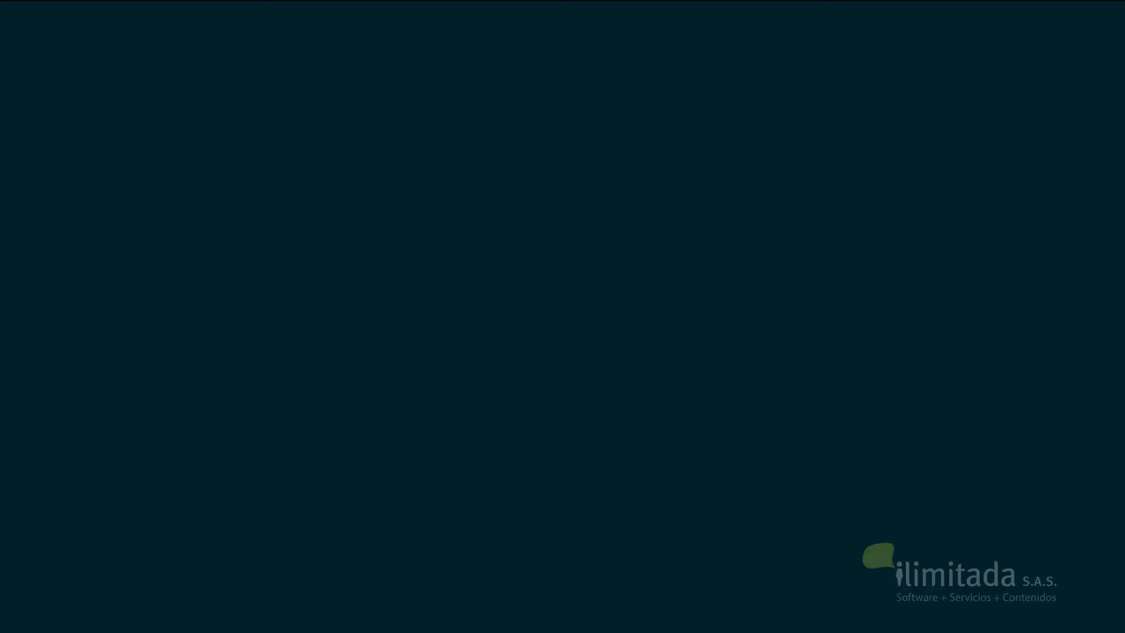